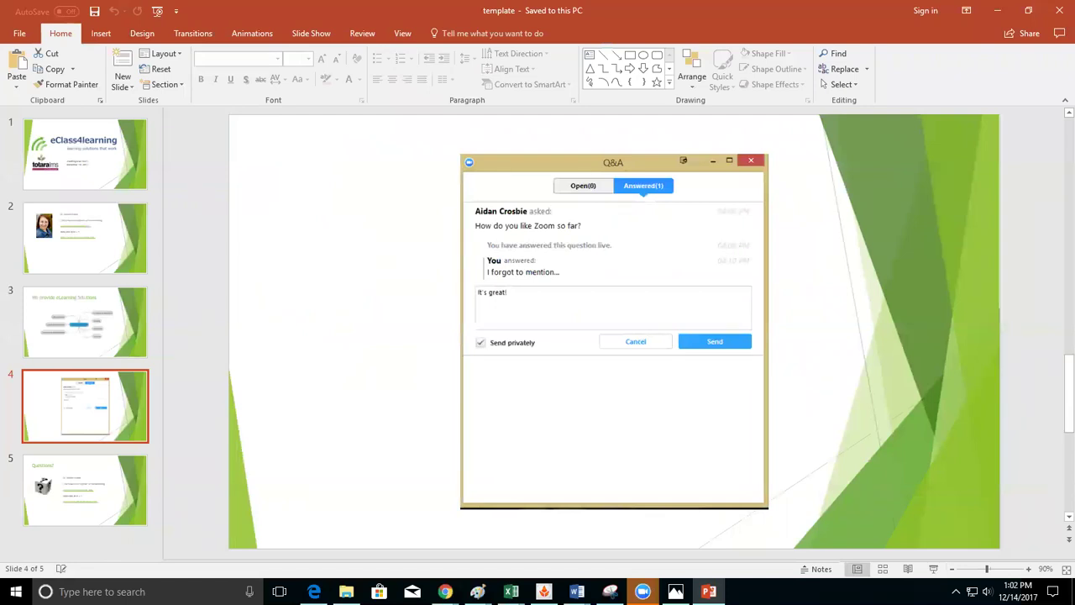
Minimise the presentation and the Zoom window, and bring up the eClass4learning dashboard in the browser.
left_click(997, 11)
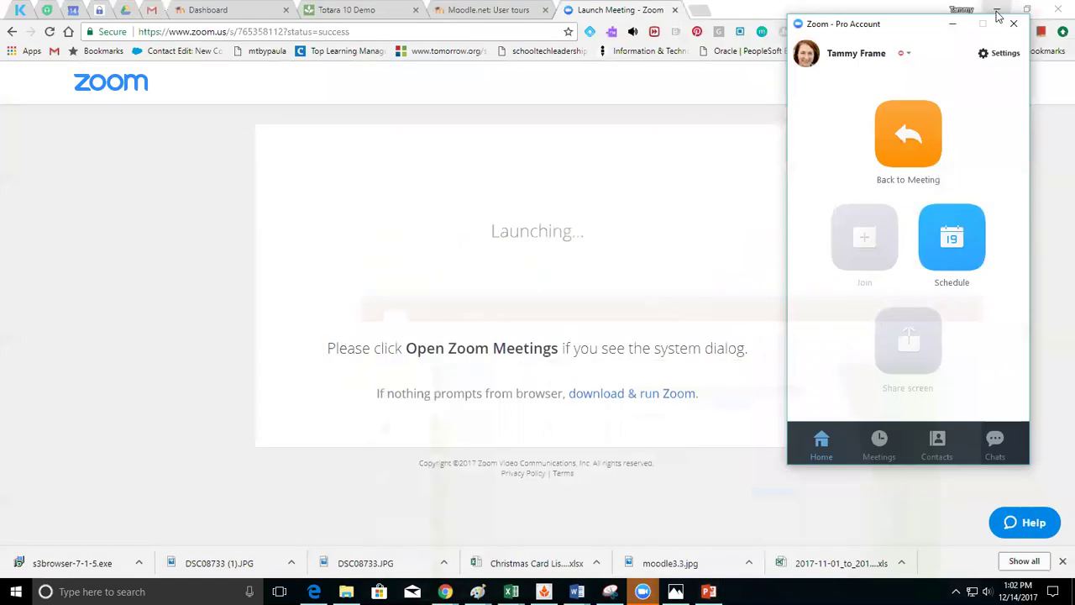
left_click(953, 26)
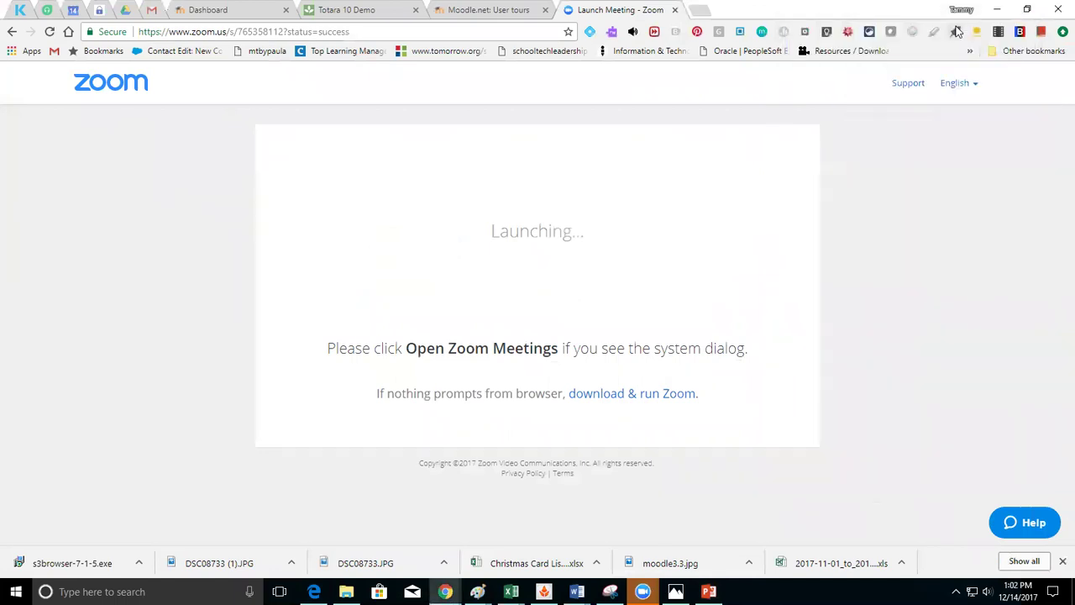
left_click(240, 16)
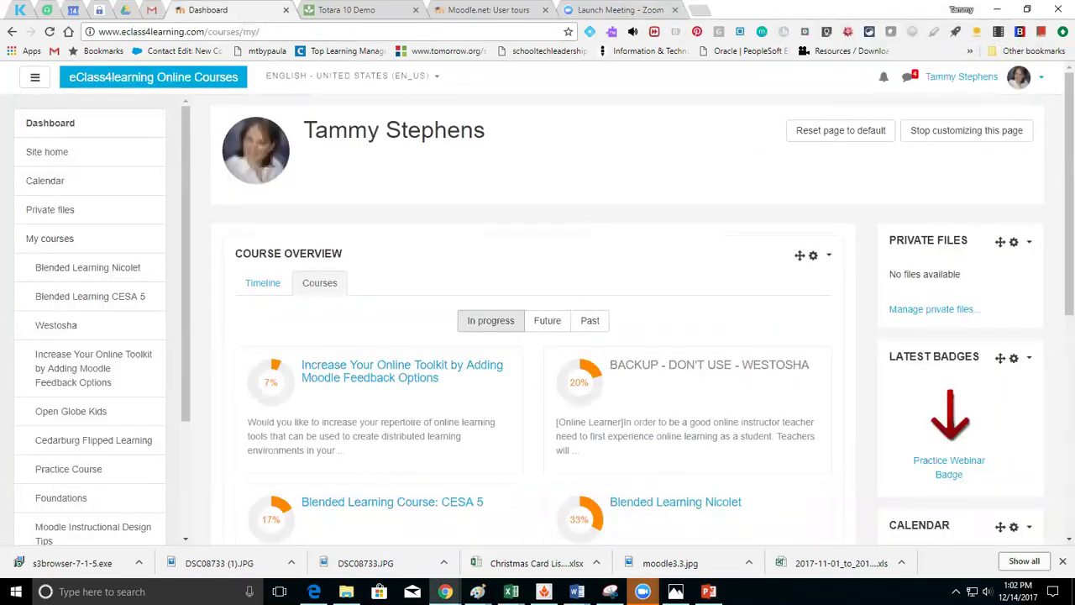
left_click(313, 592)
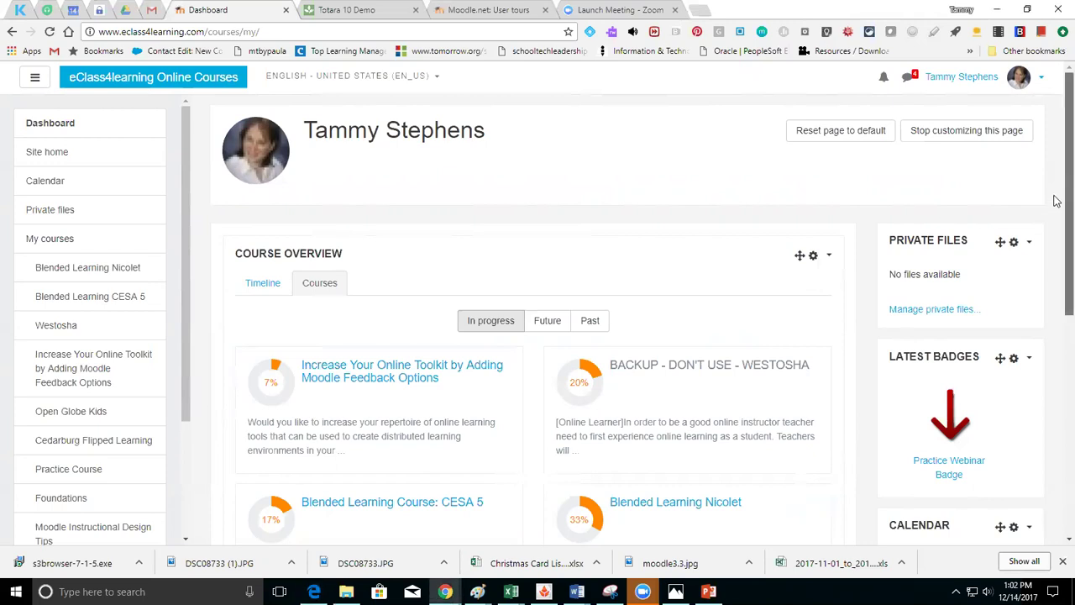
Stop customizing the dashboard and open the User tours page in the Appearance section of site administration.
left_click(924, 132)
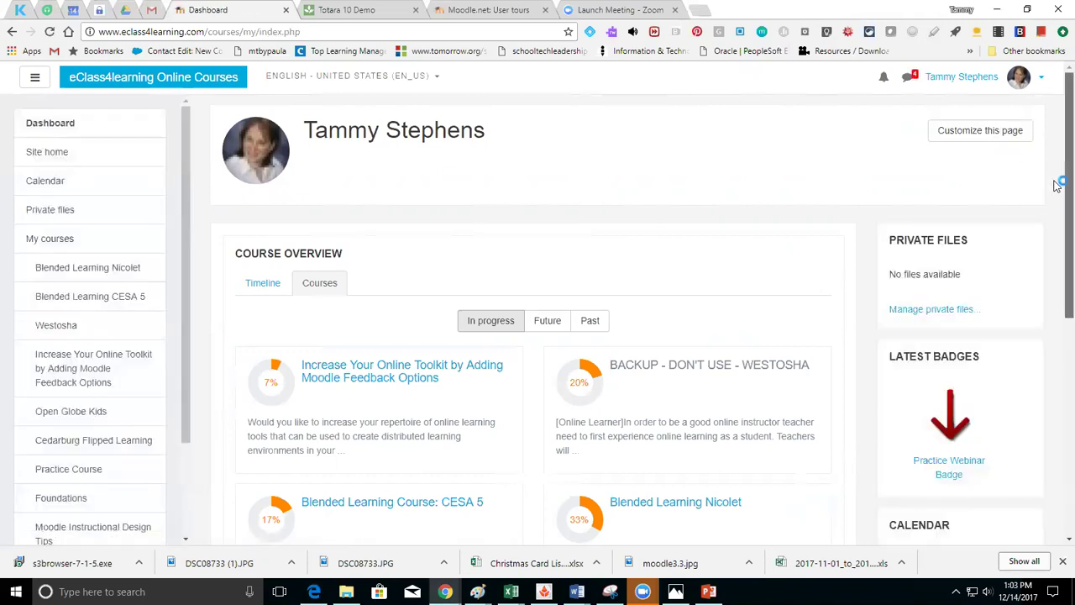
scroll(1056, 218, "down", 3)
scroll(1056, 280, "up", 2)
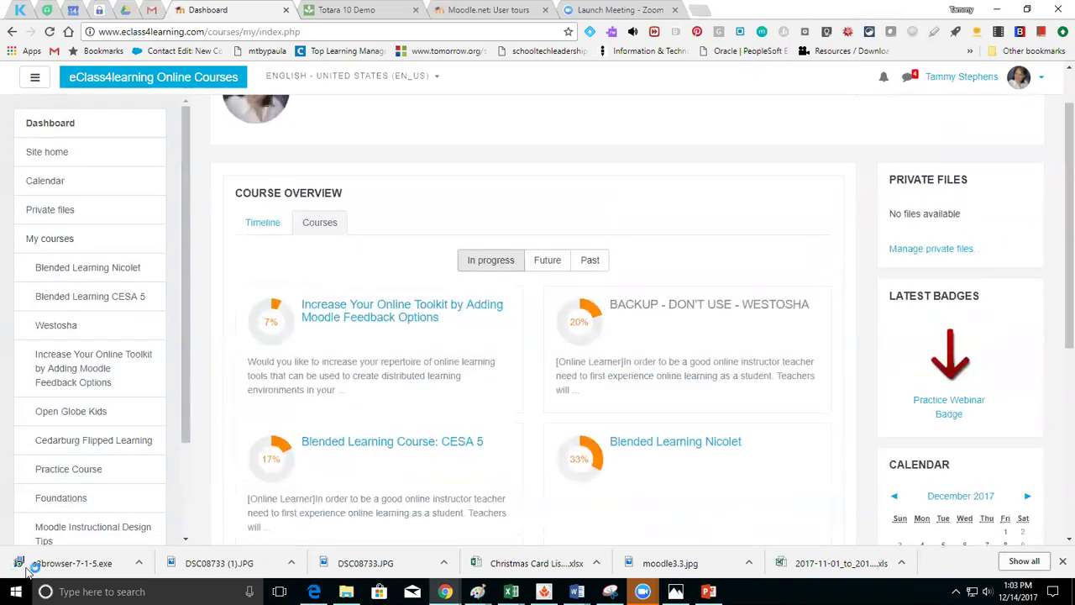
left_click_drag(183, 435, 176, 543)
left_click(64, 523)
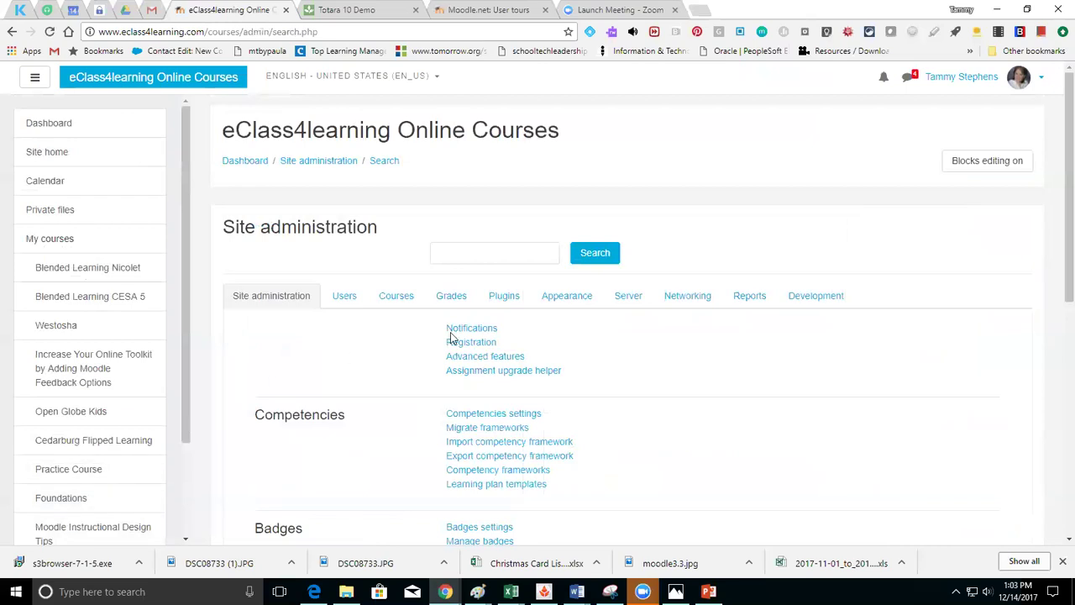
left_click(569, 299)
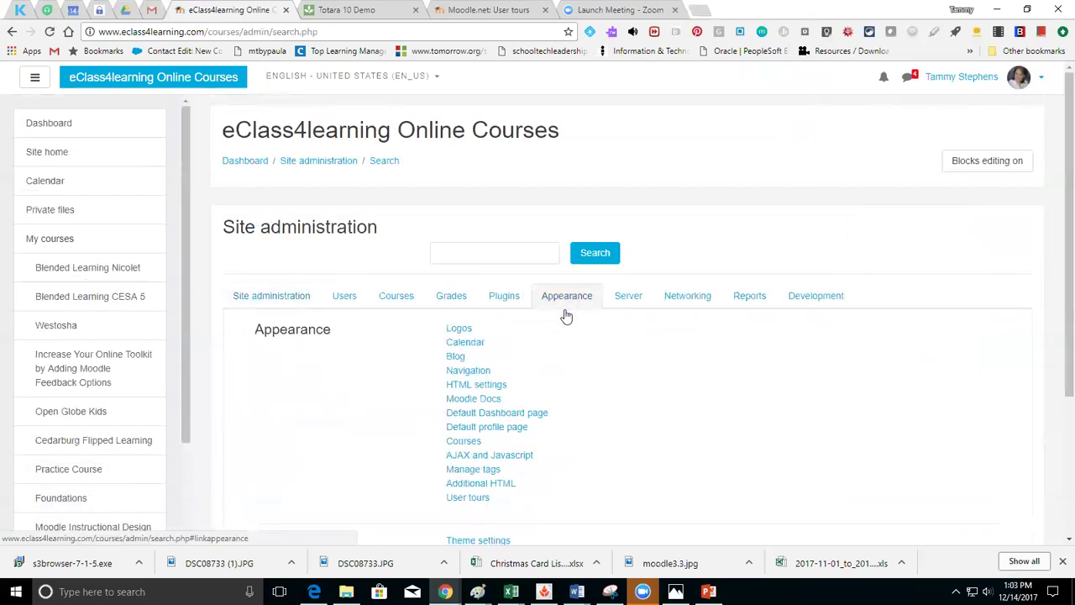
left_click(457, 501)
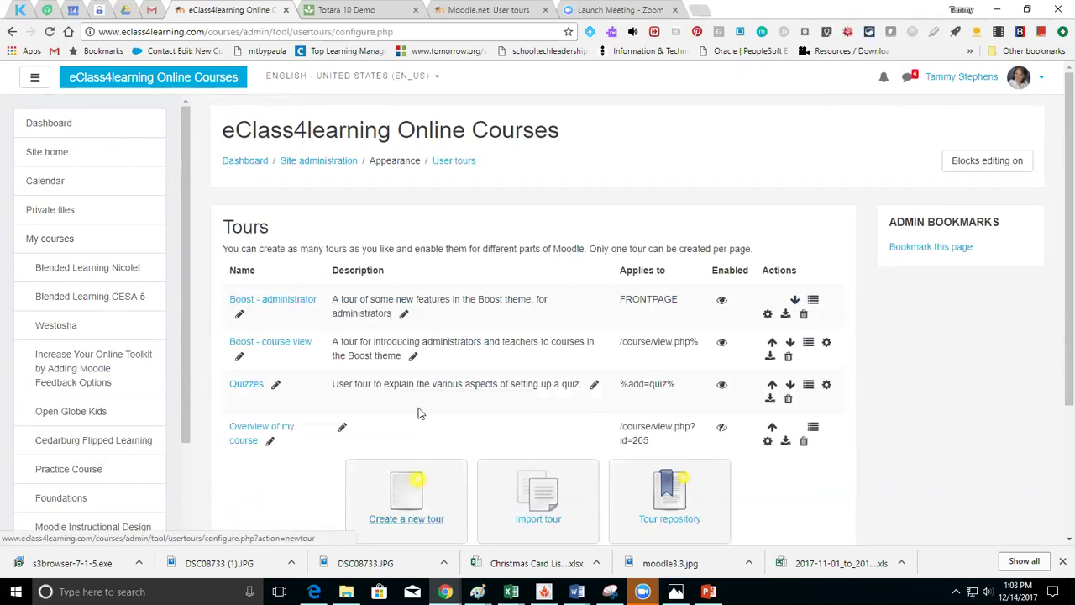
Switch to the Totara 10 demo site and open its User tours page from the experimental development settings.
key("ctrl+Tab")
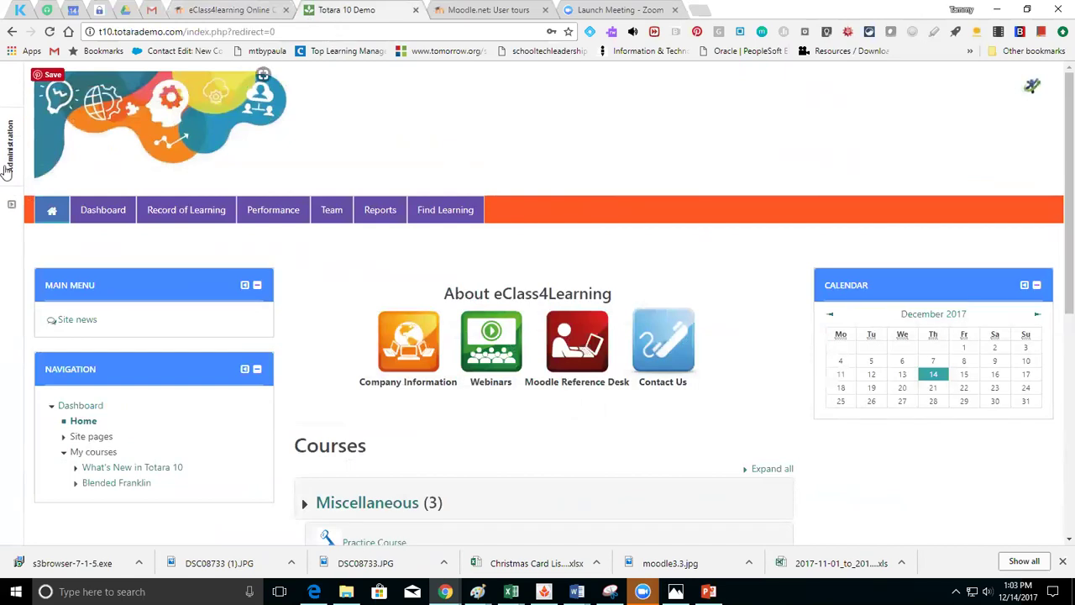
mouse_move(10, 168)
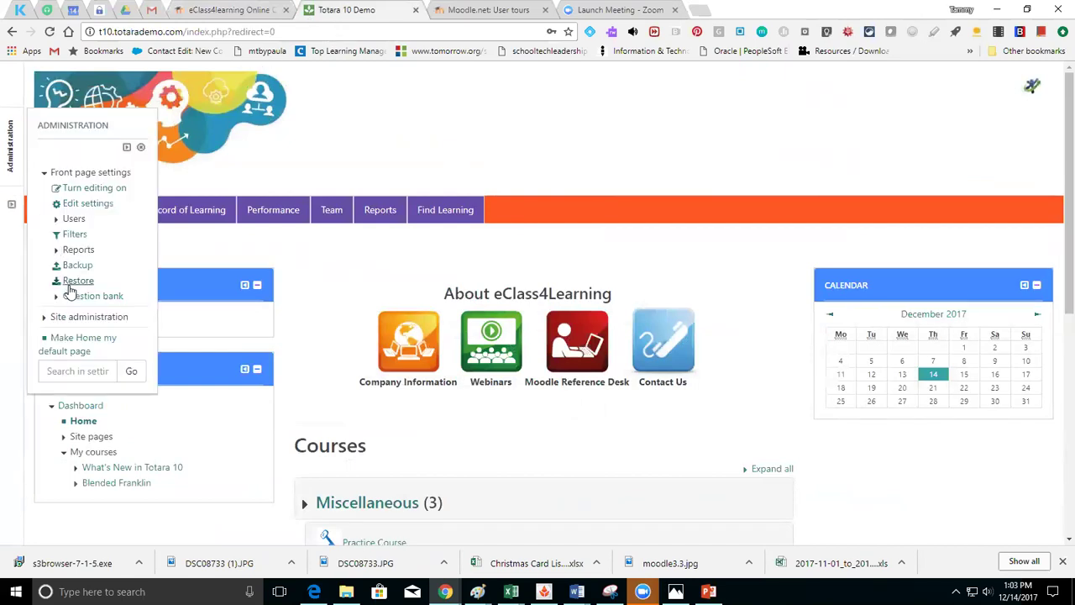
left_click(80, 318)
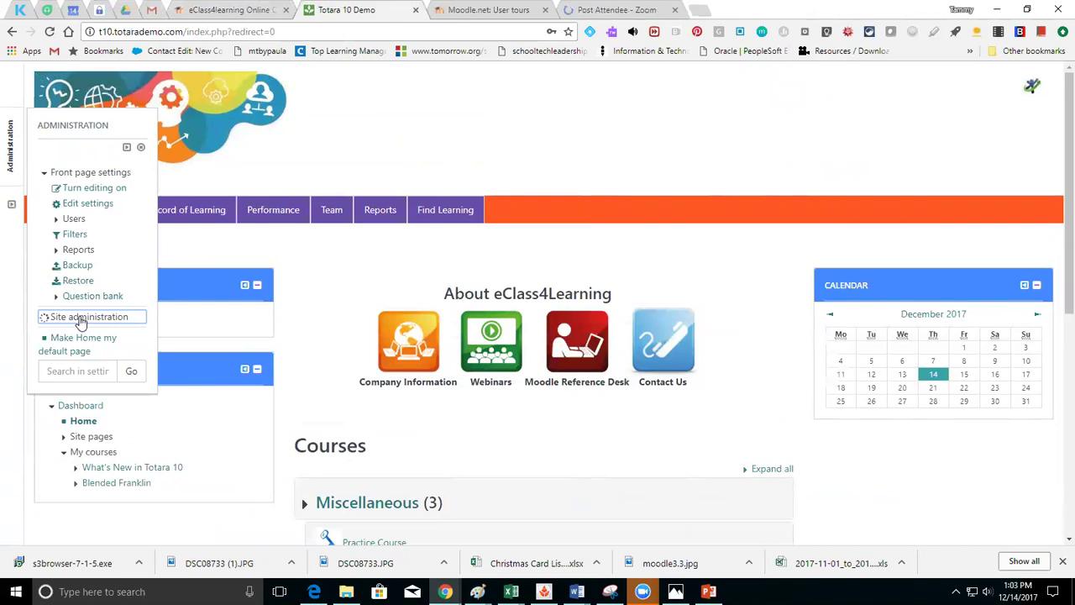
left_click_drag(147, 324, 168, 445)
left_click(98, 451)
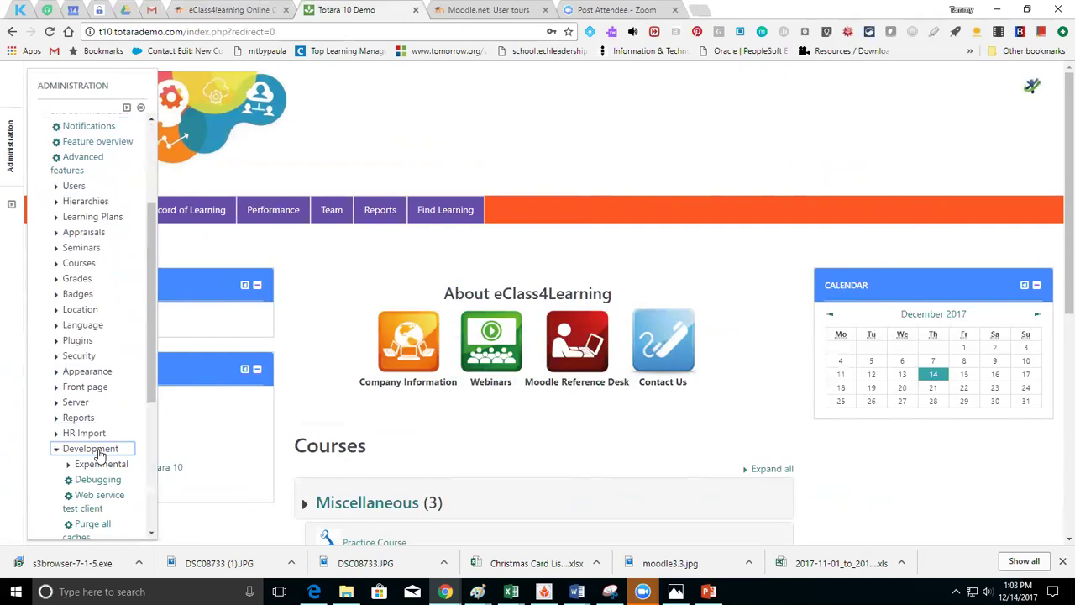
left_click(102, 465)
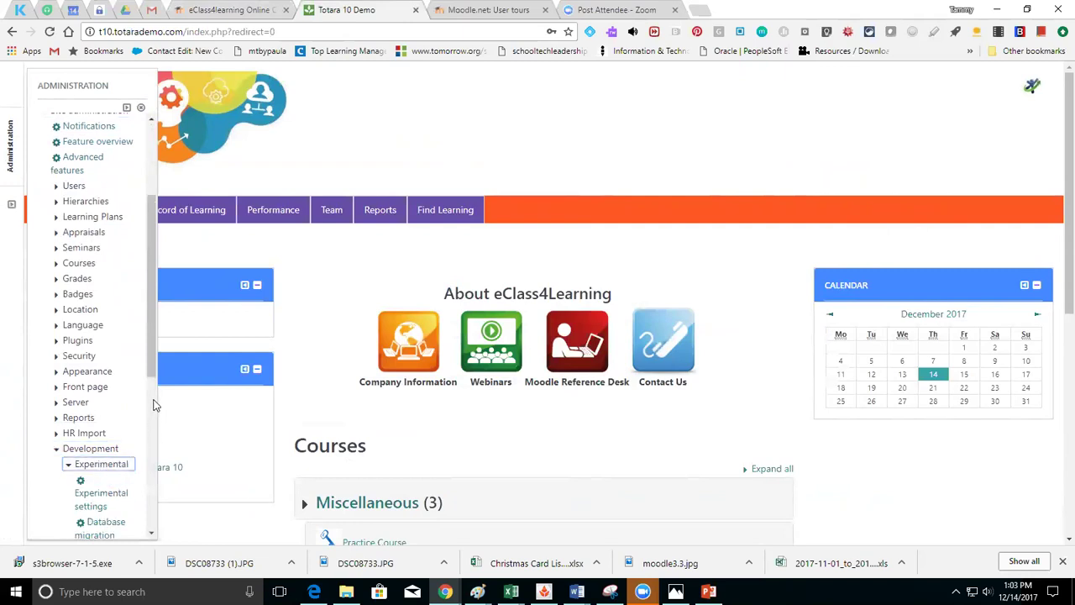
left_click_drag(154, 363, 154, 454)
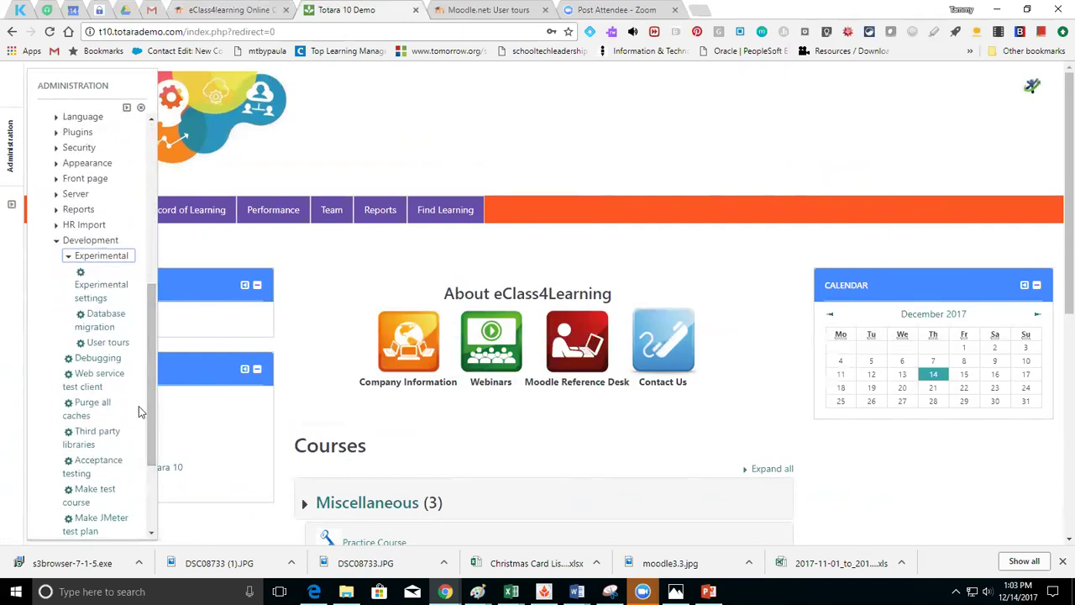
left_click(118, 342)
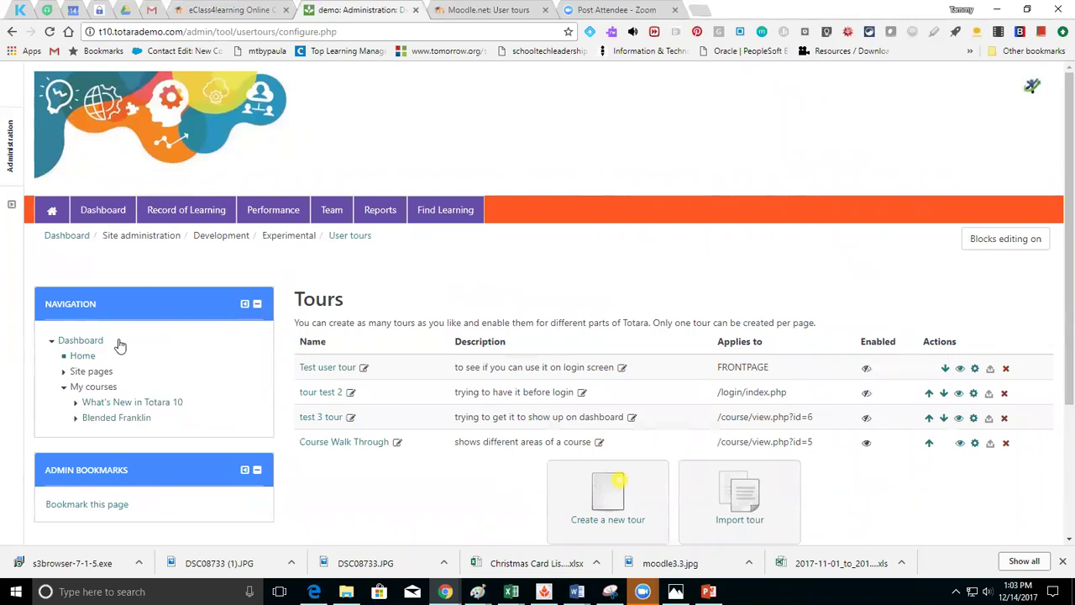
Return to the eClass4learning Tours page and review the existing tours and the options for adding one.
left_click(223, 10)
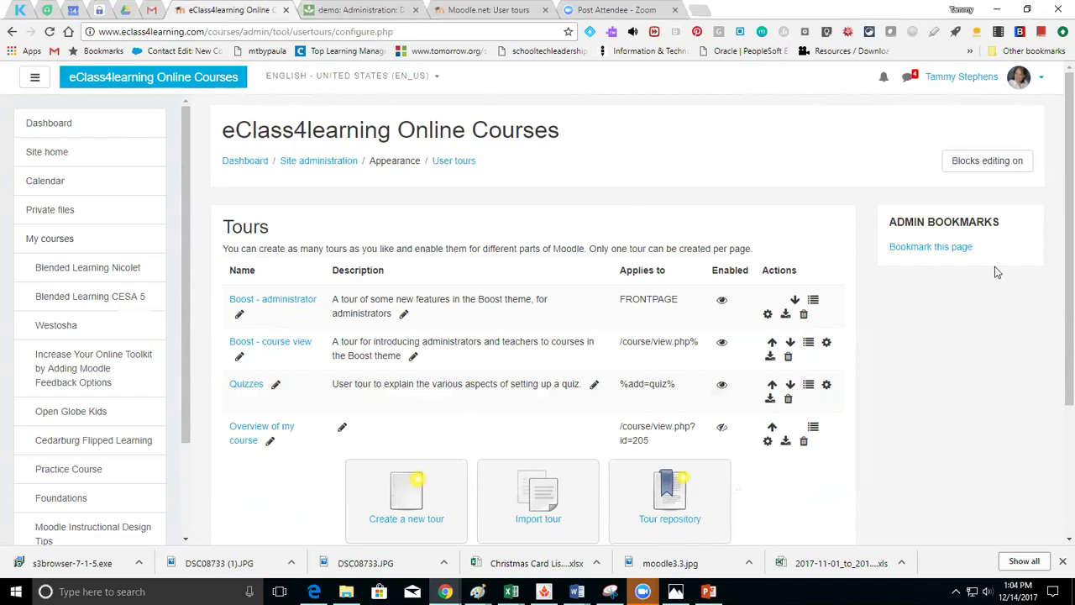
scroll(1055, 311, "down", 1)
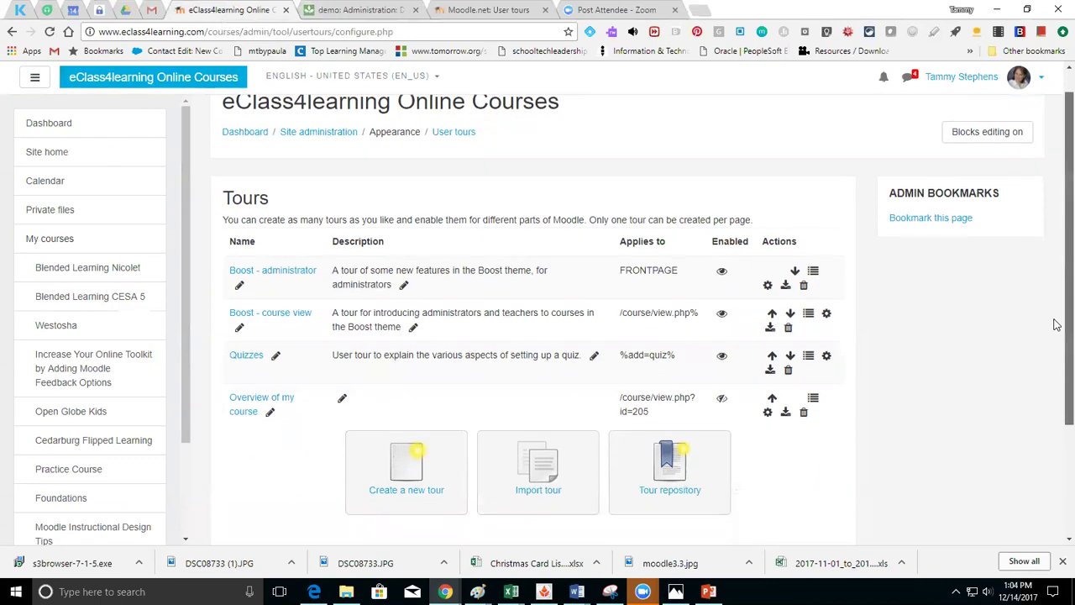
scroll(1056, 325, "up", 1)
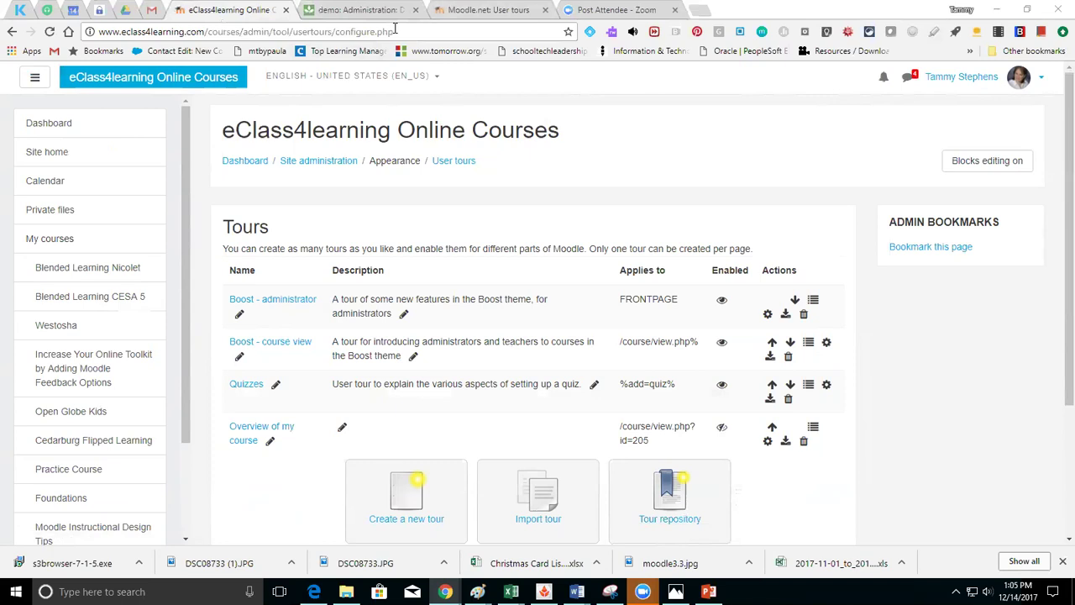
Browse the list of shared user tours on the Moodle.net site.
left_click(487, 10)
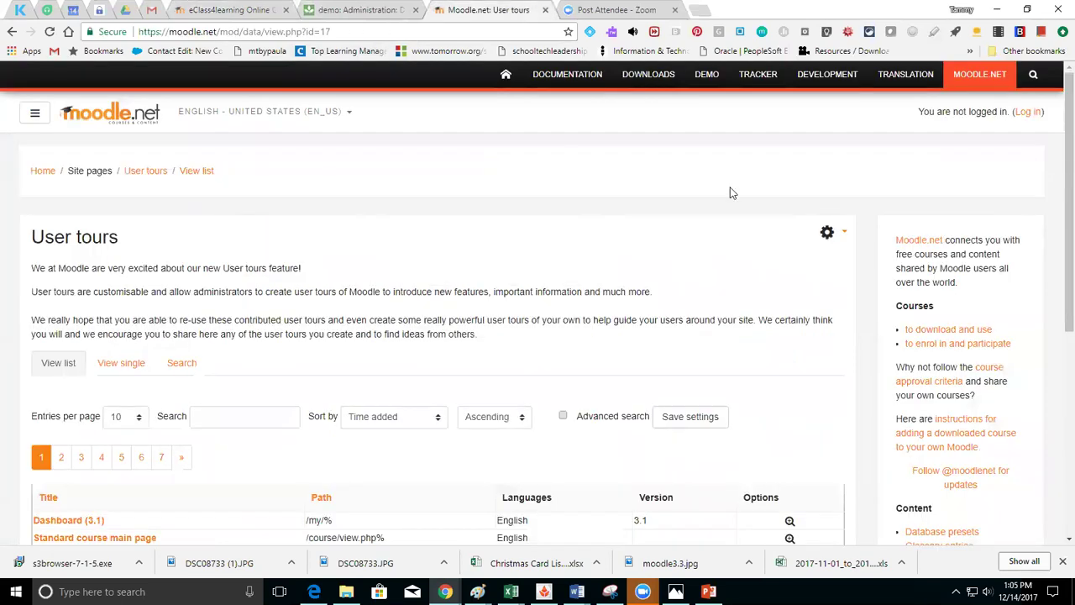
left_click_drag(1056, 227, 1056, 363)
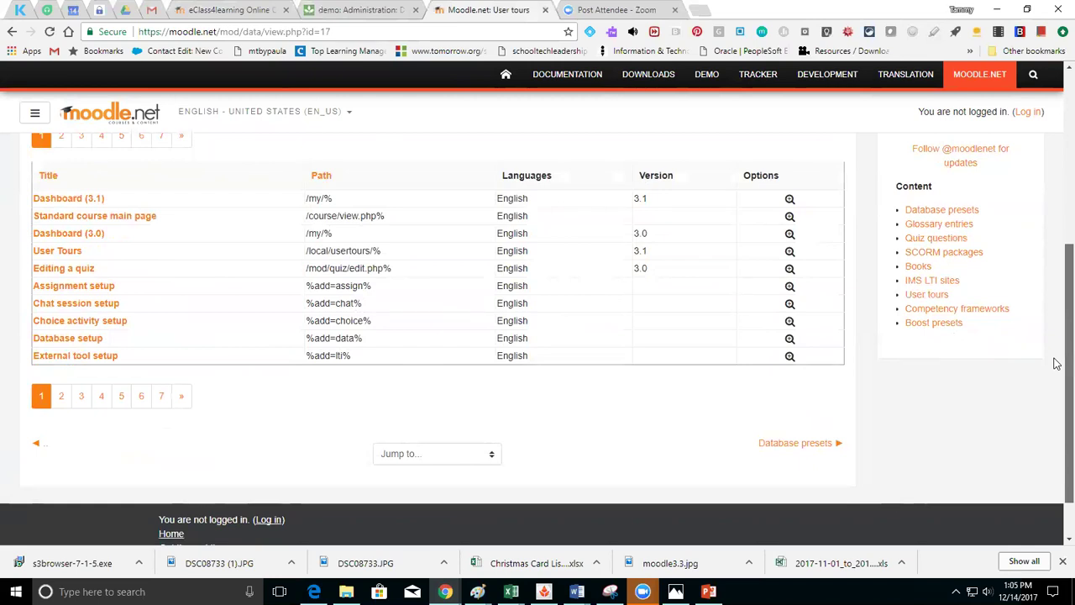
left_click_drag(1057, 363, 1056, 240)
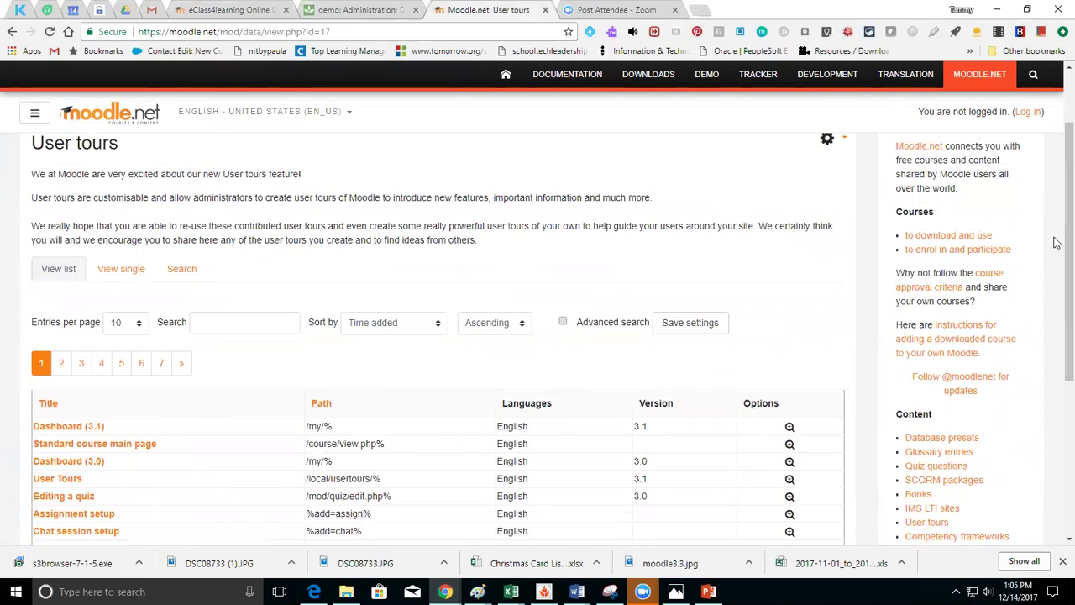
Open the eClass4learning site home page and reset its user tour.
left_click(226, 15)
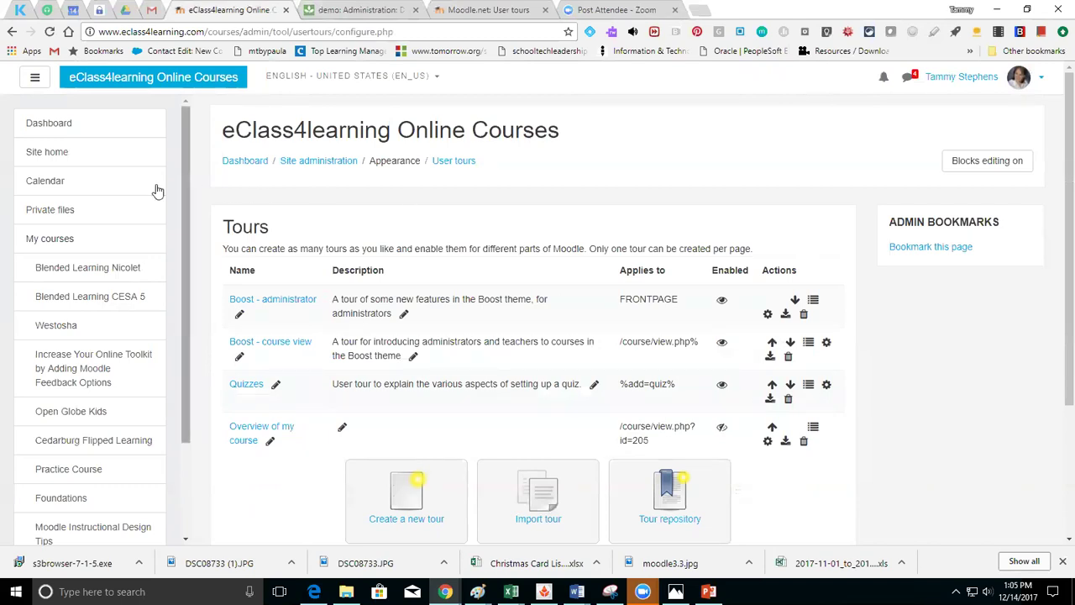
left_click(53, 154)
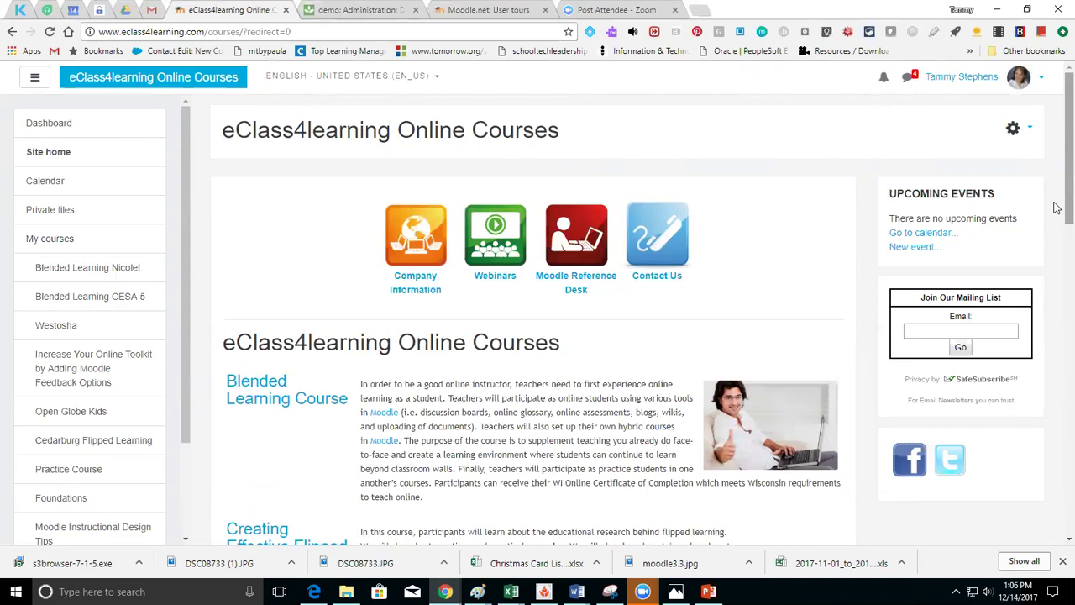
scroll(1057, 208, "down", 3)
scroll(538, 319, "down", 5)
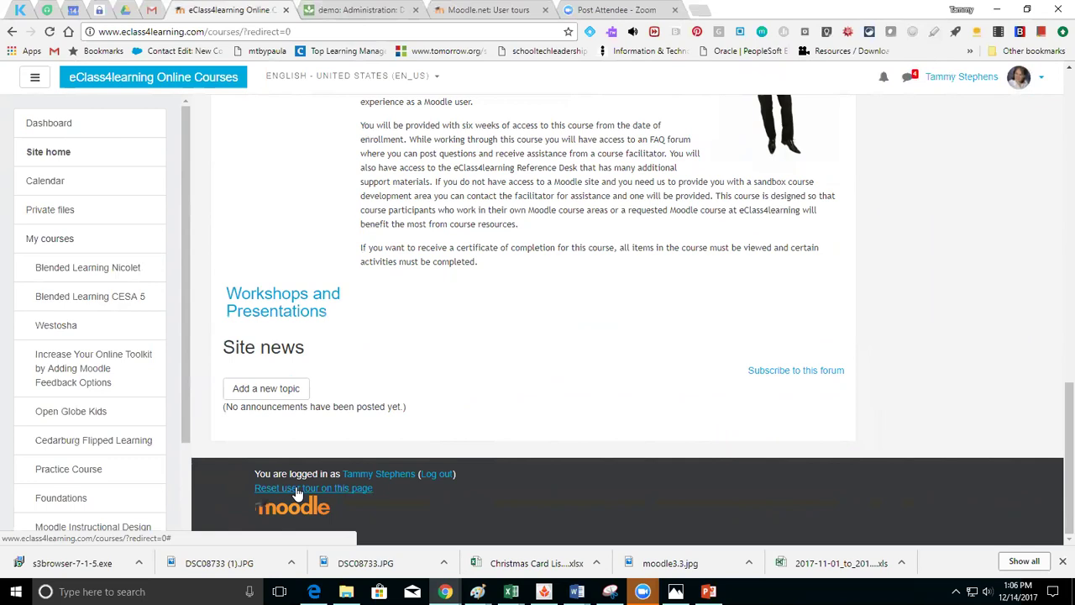
left_click(295, 492)
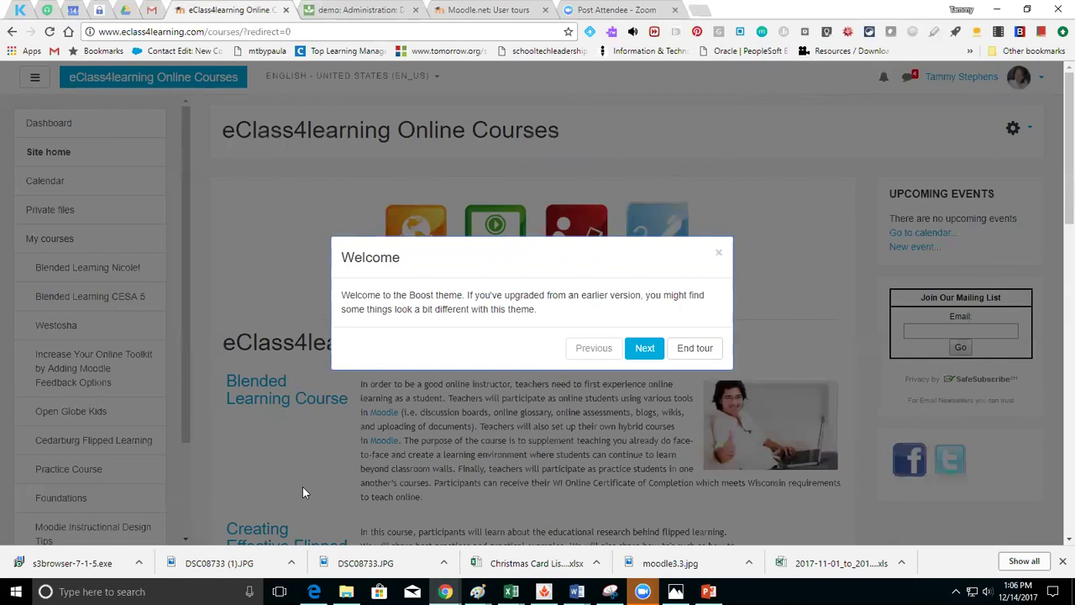
Go through the front-page tour from Welcome to the last step, and end the tour.
left_click(649, 349)
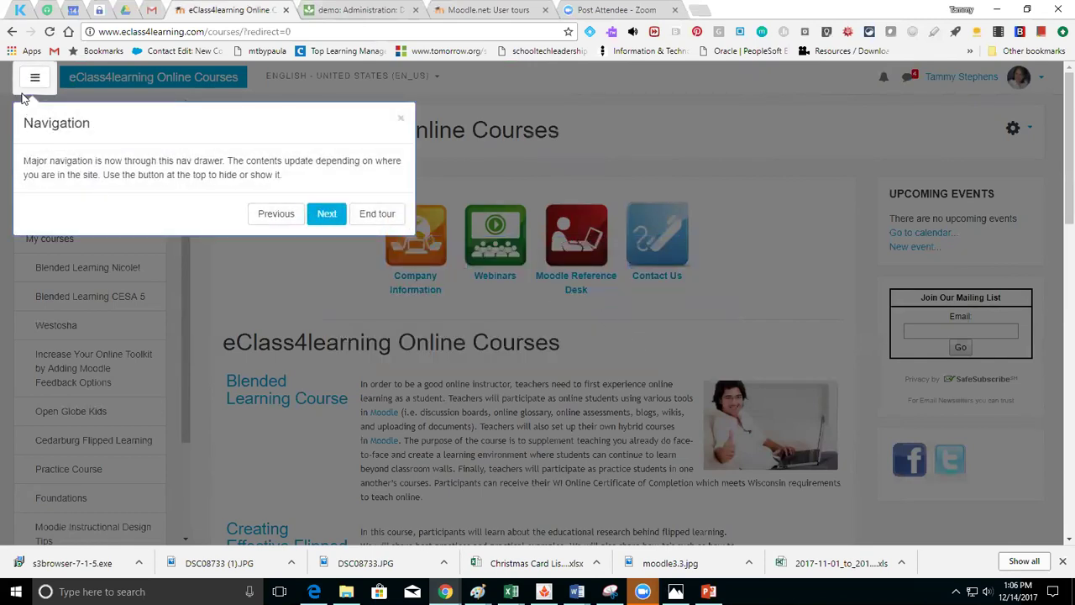
left_click(327, 215)
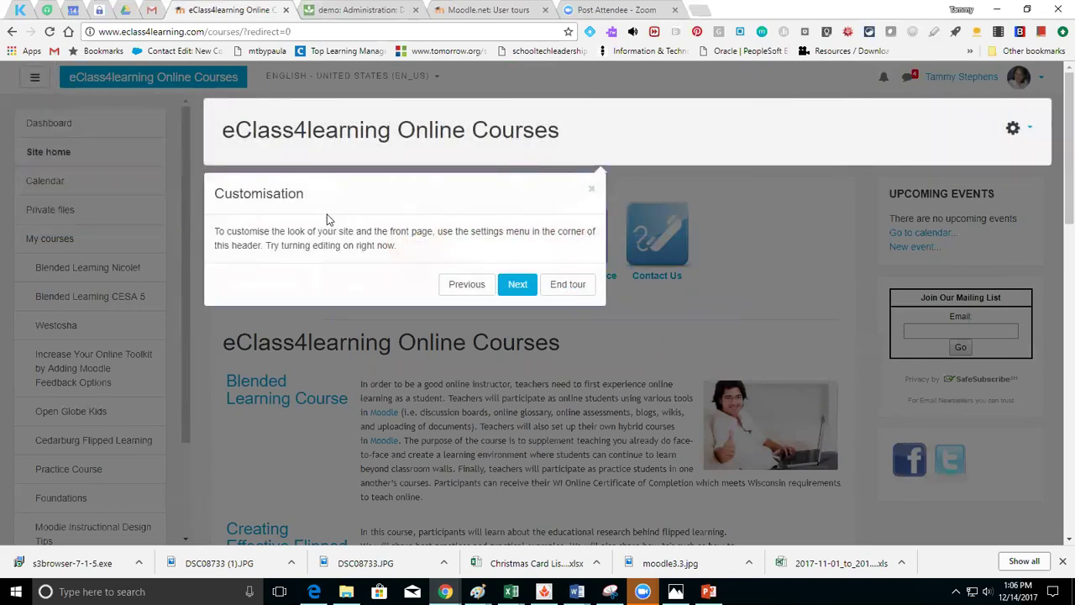
left_click(519, 285)
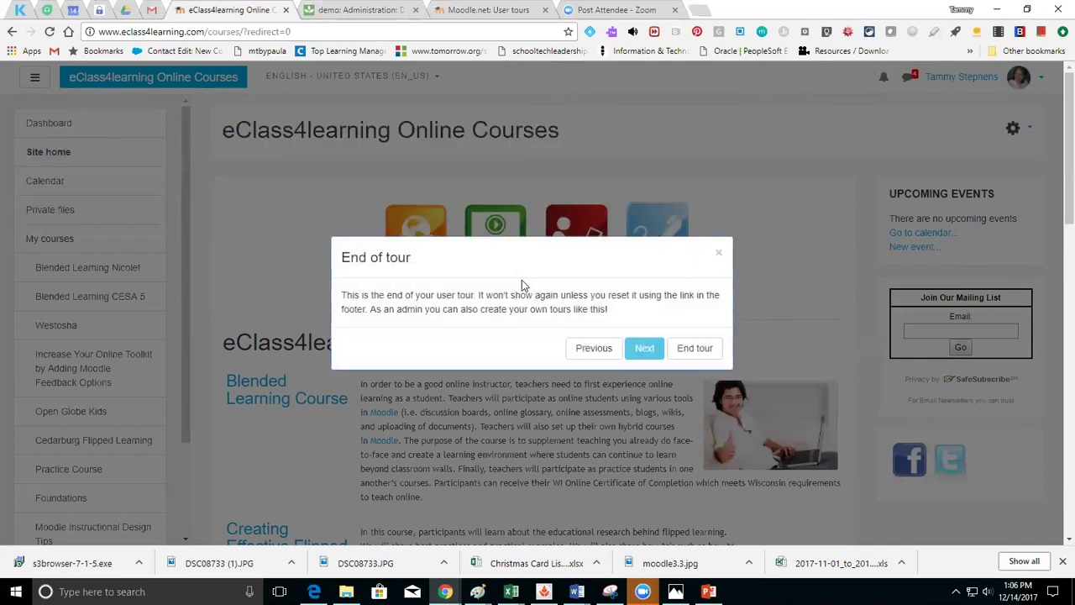
left_click(694, 349)
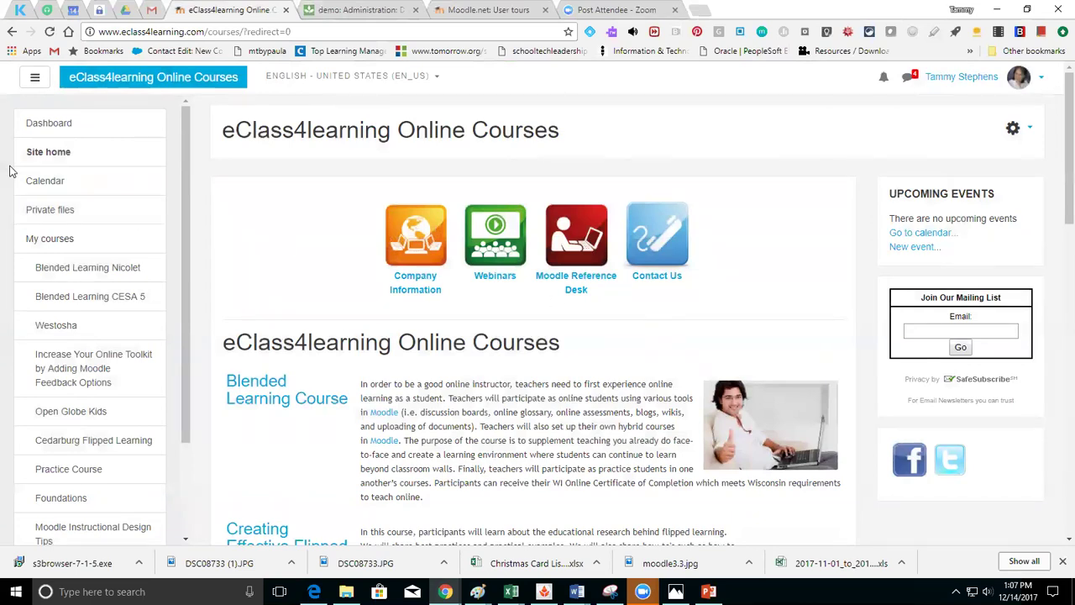
From the dashboard, open the course "Increase Your Online Toolkit by Adding Moodle Feedback Options" and reset its user tour.
left_click(47, 125)
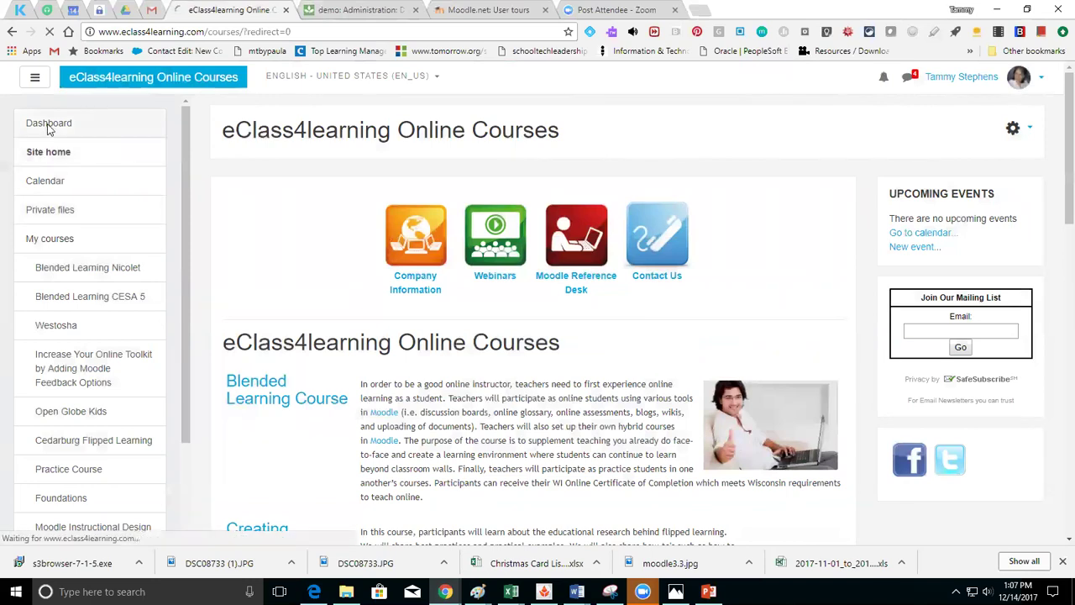
left_click(365, 370)
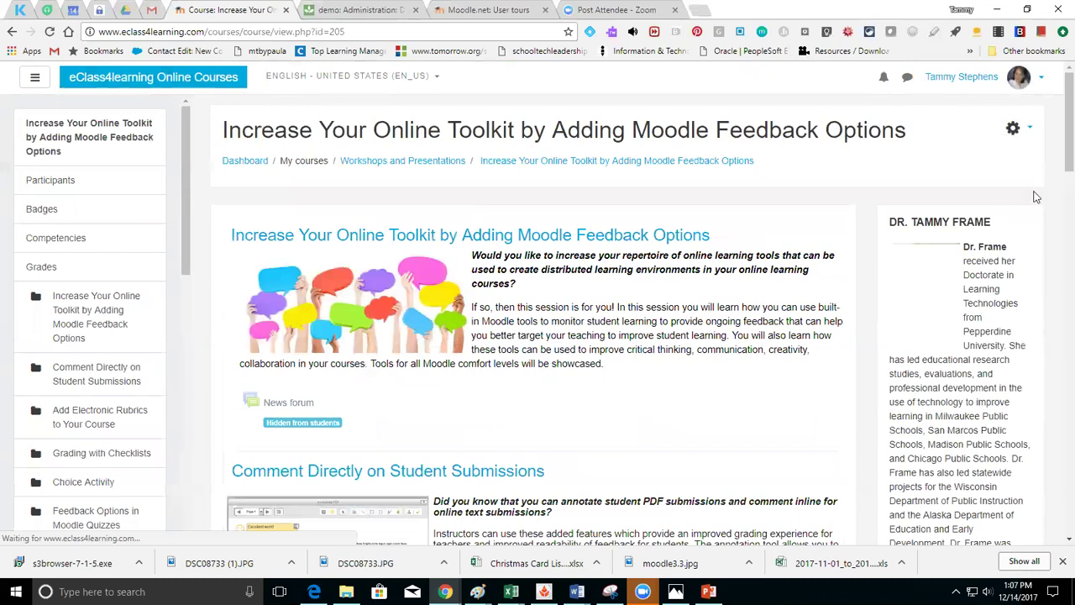
left_click_drag(1067, 144, 1066, 502)
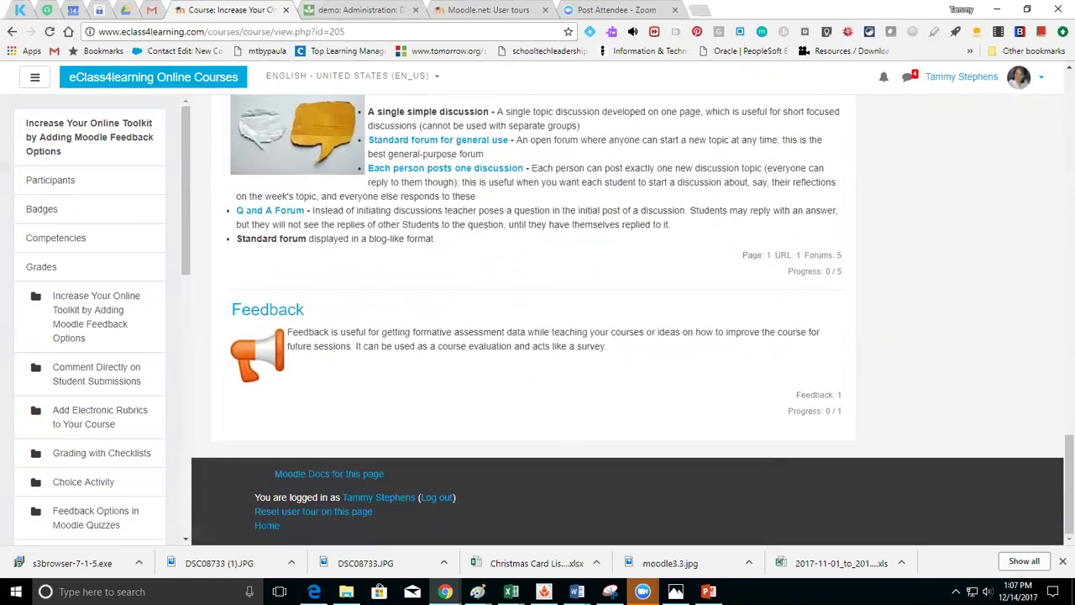
left_click(285, 513)
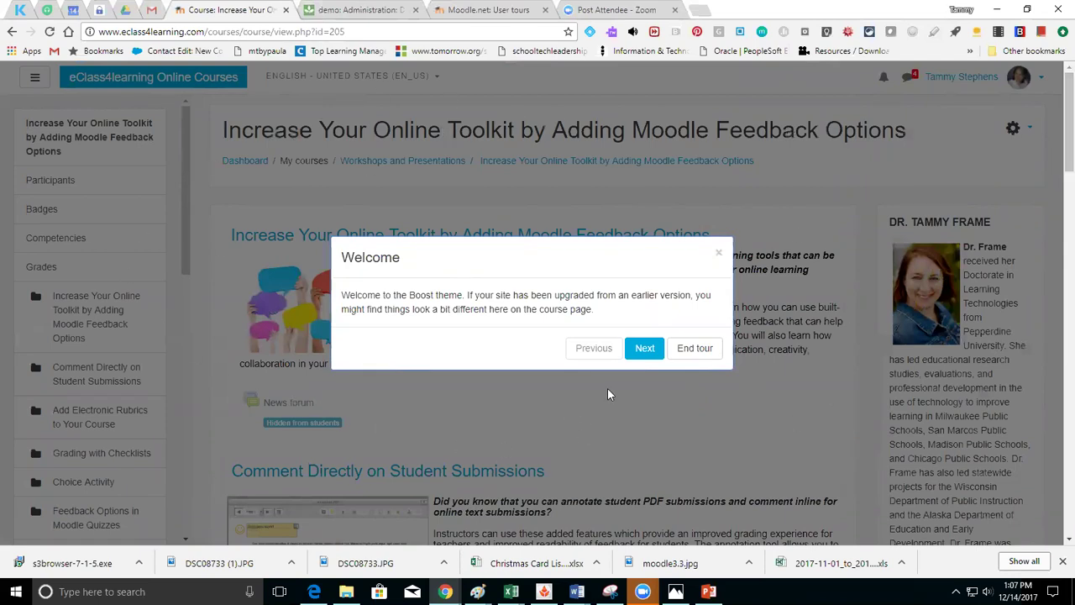
Go through the course page tour from Welcome to End of tour, and end it.
left_click(641, 348)
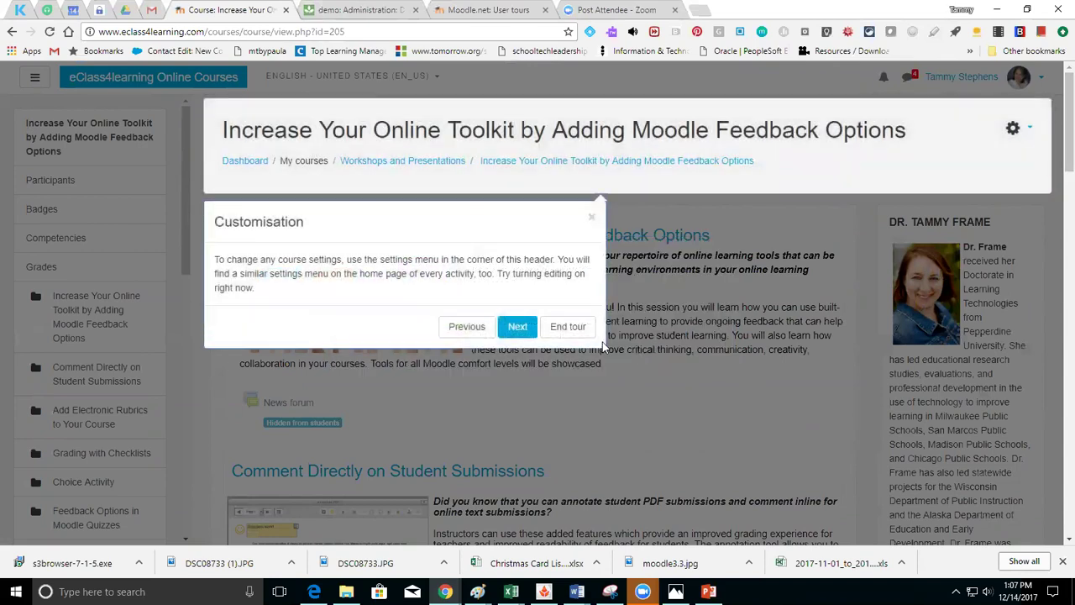
left_click(514, 326)
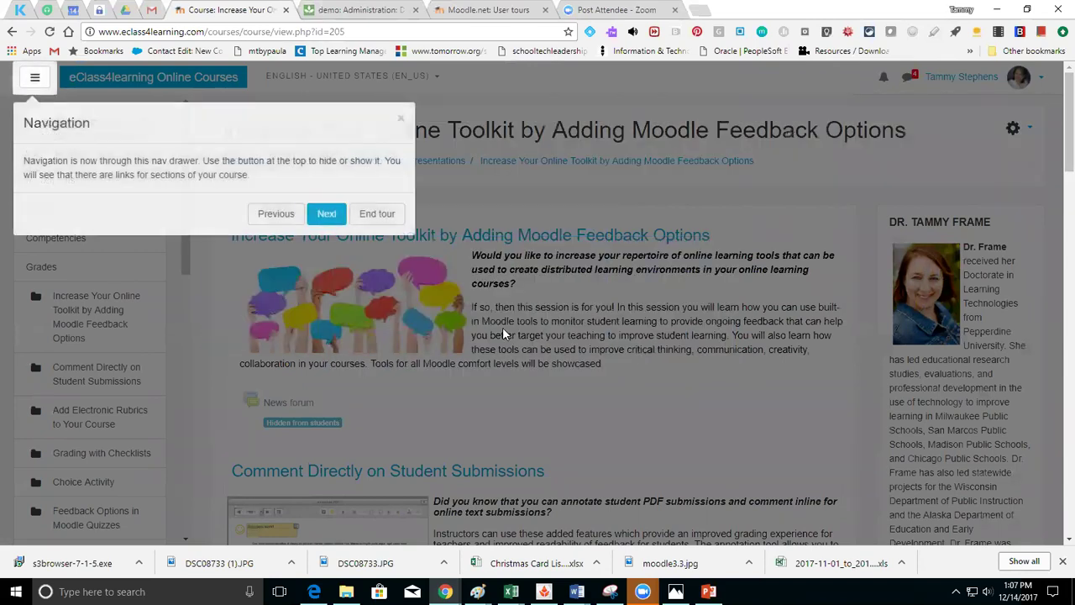
left_click(324, 216)
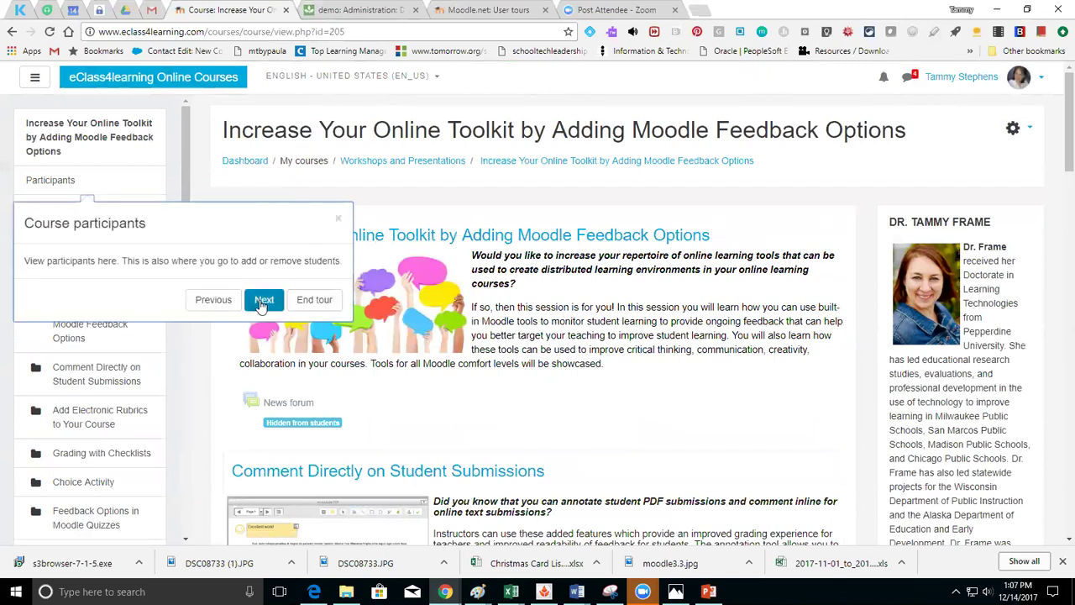
left_click(262, 301)
left_click(496, 235)
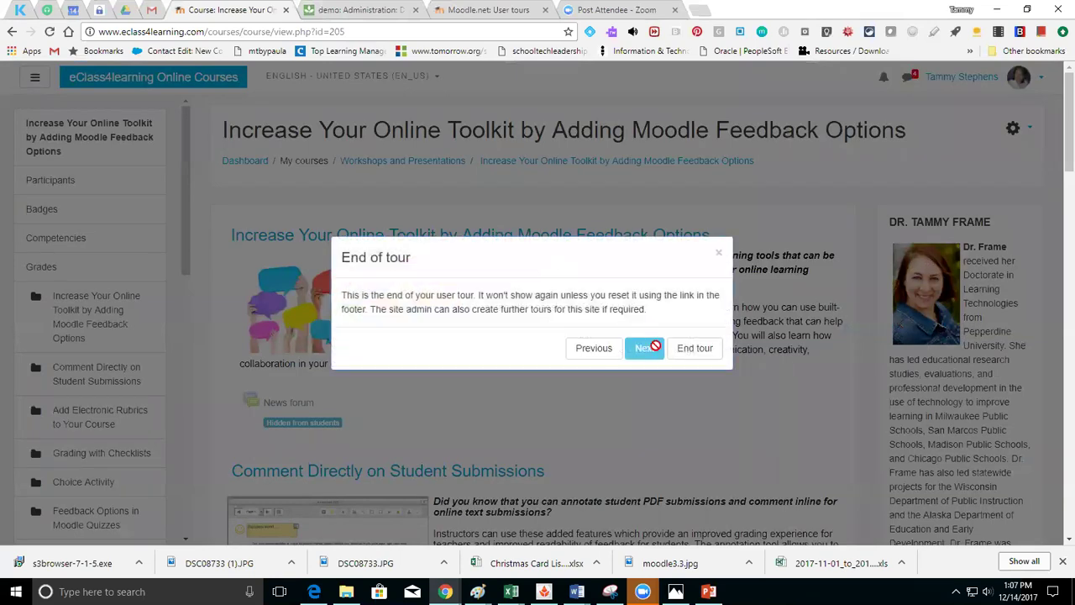
left_click(695, 348)
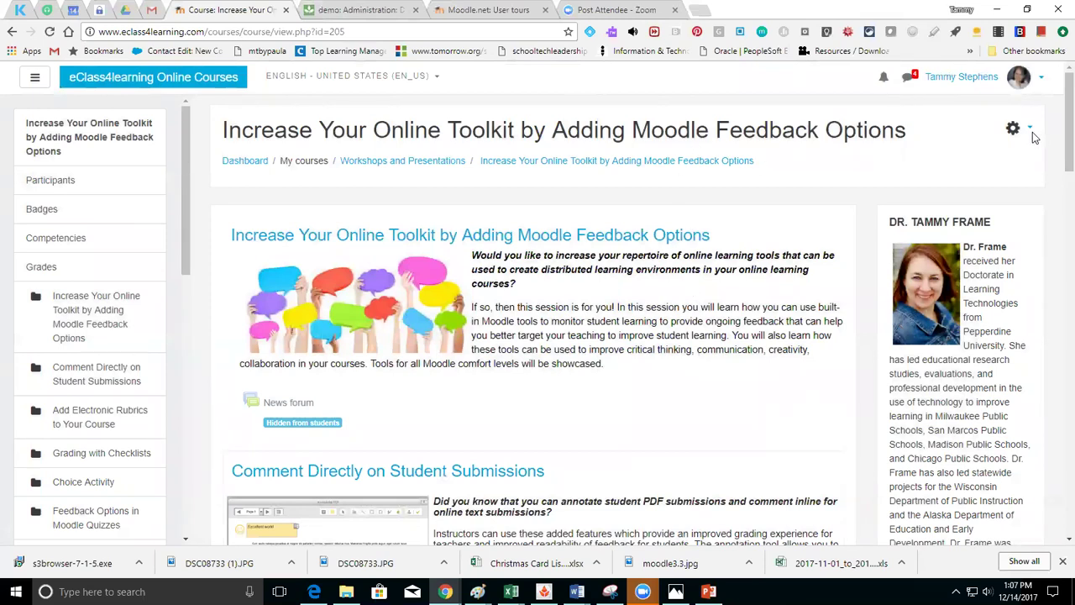
Turn editing on for the course and return to its first section.
left_click(1029, 131)
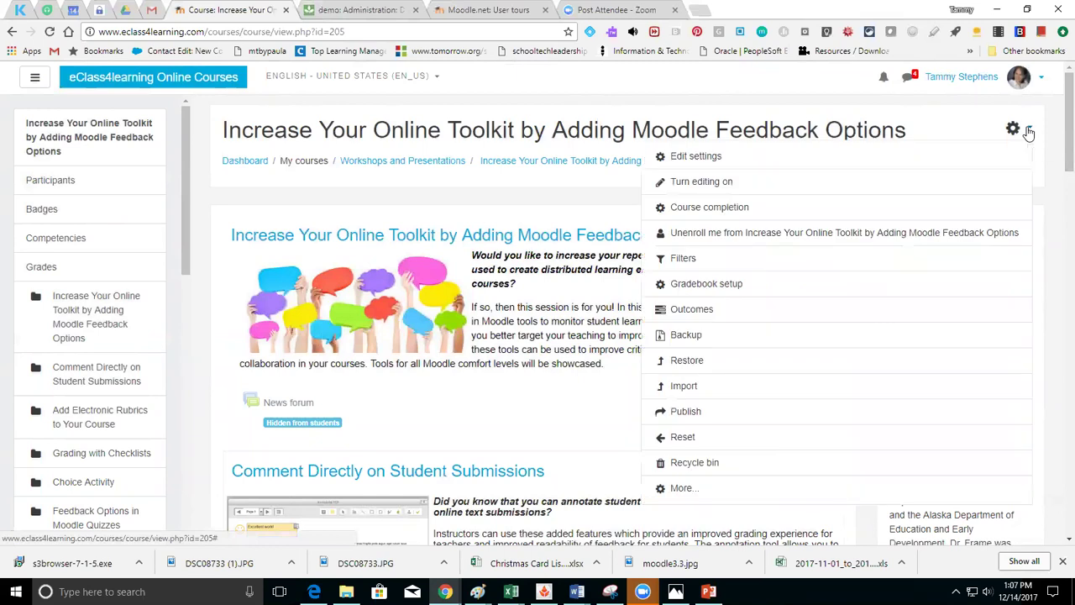
left_click(689, 188)
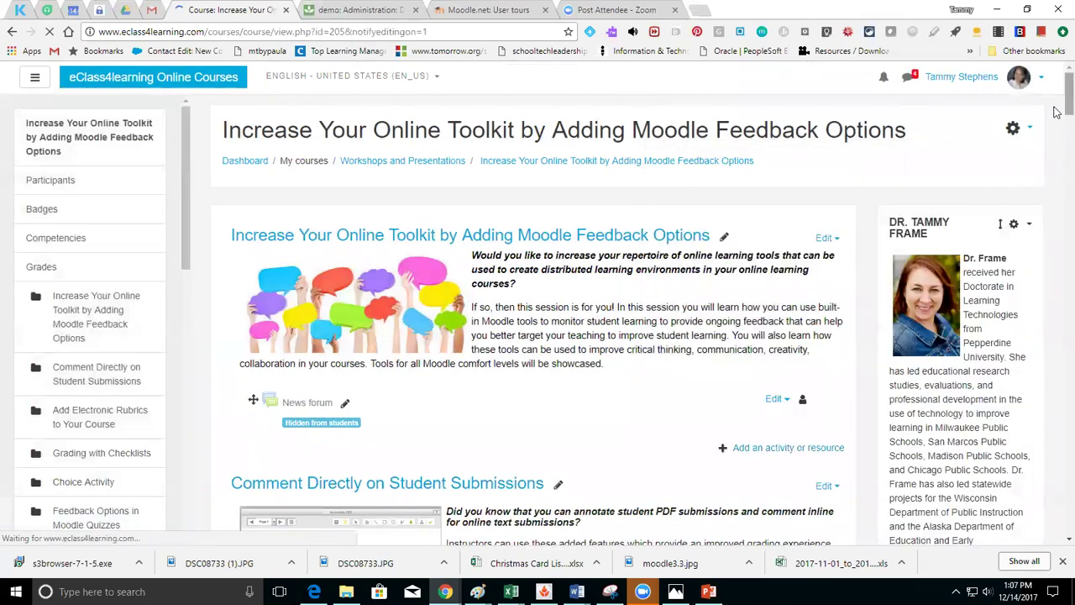
scroll(1057, 117, "down", 2)
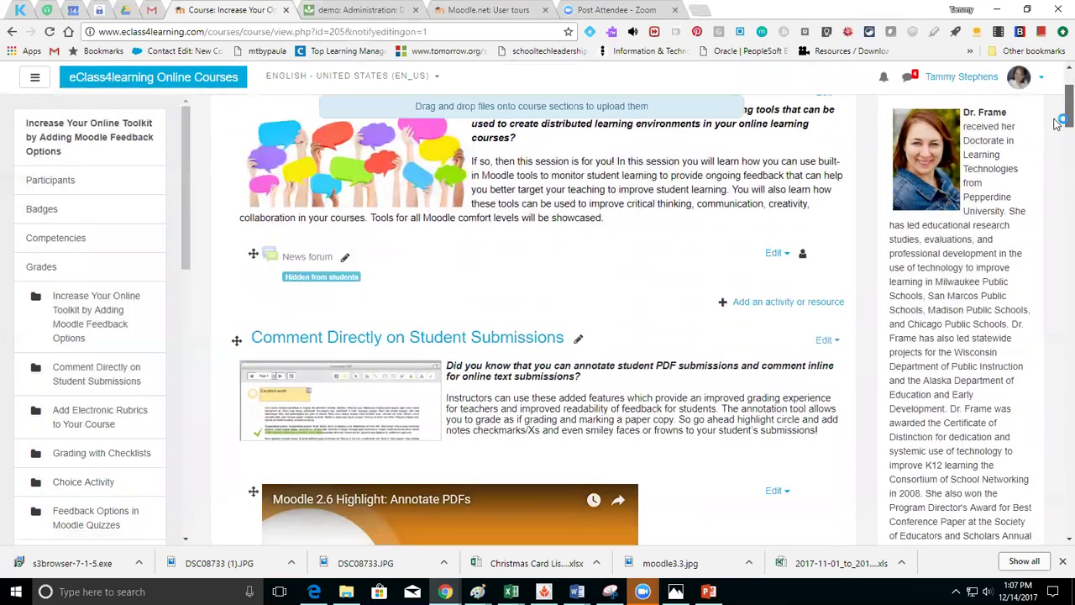
scroll(1057, 123, "up", 1)
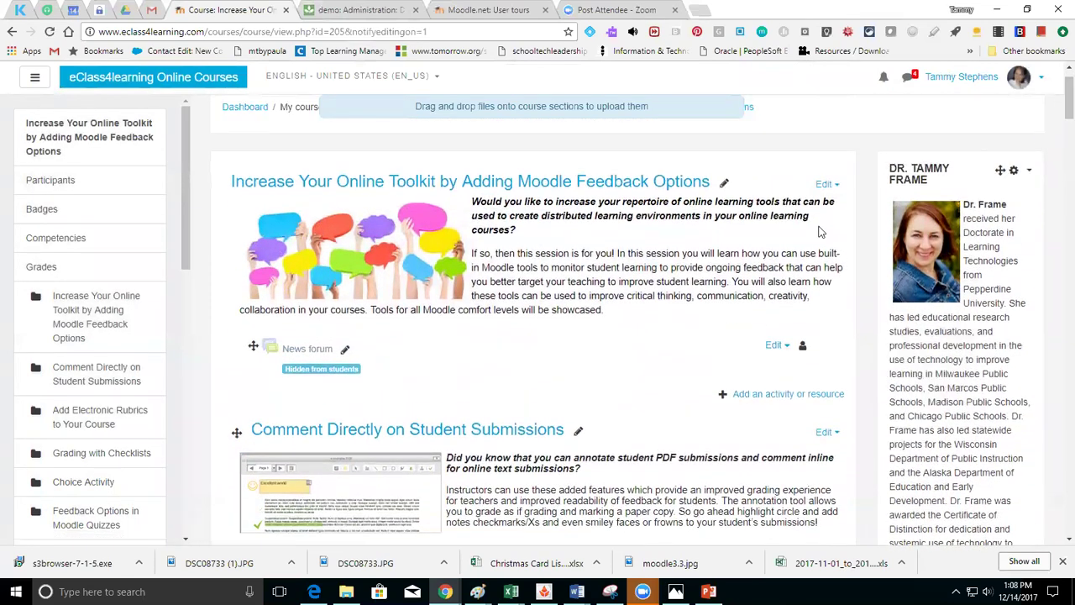
Start adding a Quiz activity to the course's first section and reset the user tour on its settings page.
left_click(800, 395)
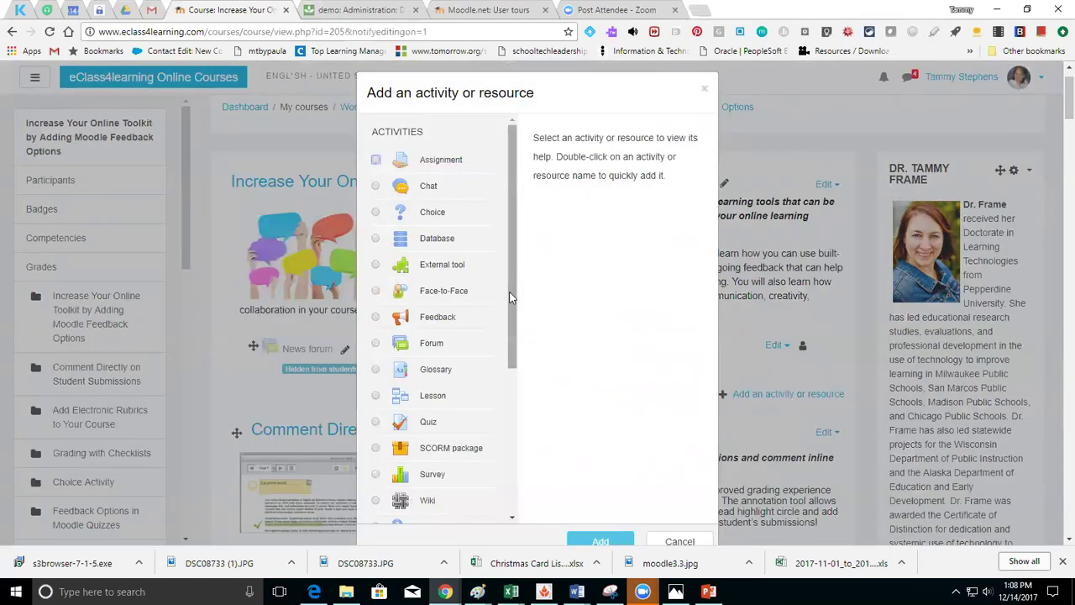
left_click_drag(511, 297, 511, 341)
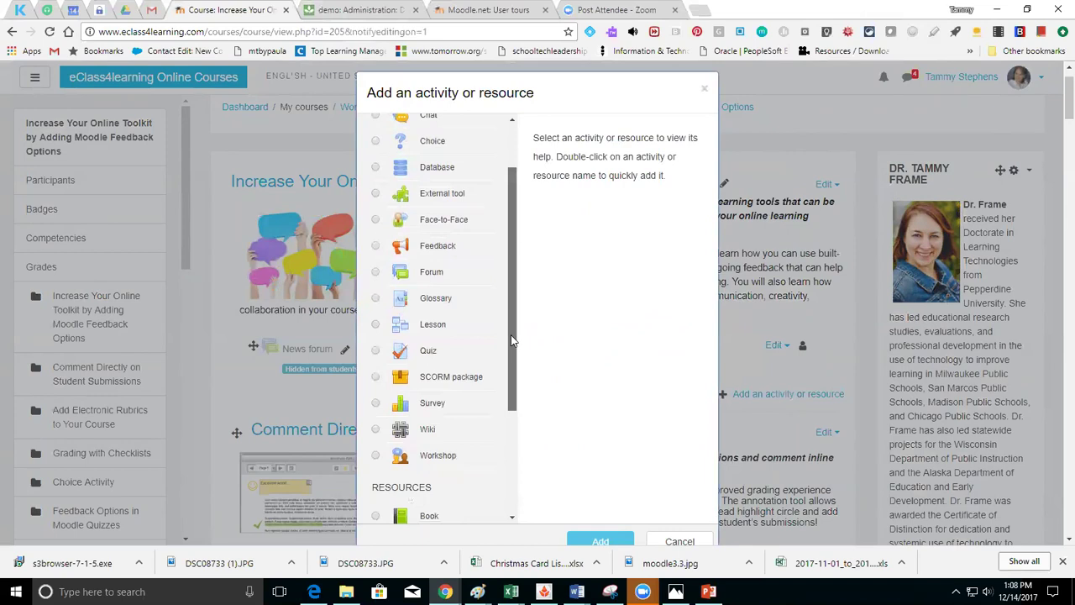
left_click(375, 351)
left_click(573, 541)
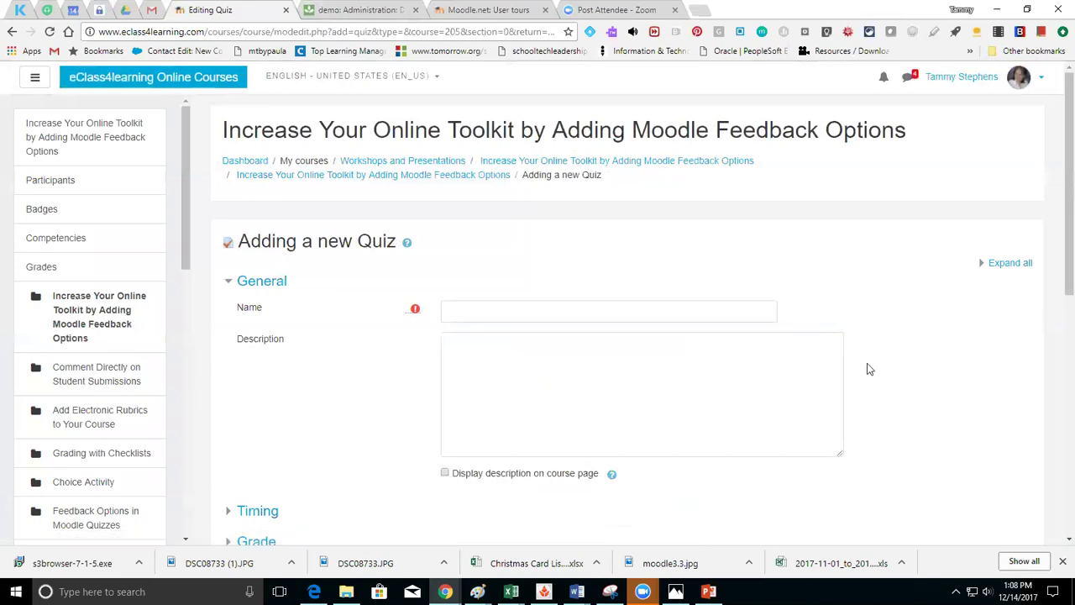
left_click_drag(1067, 262, 1035, 509)
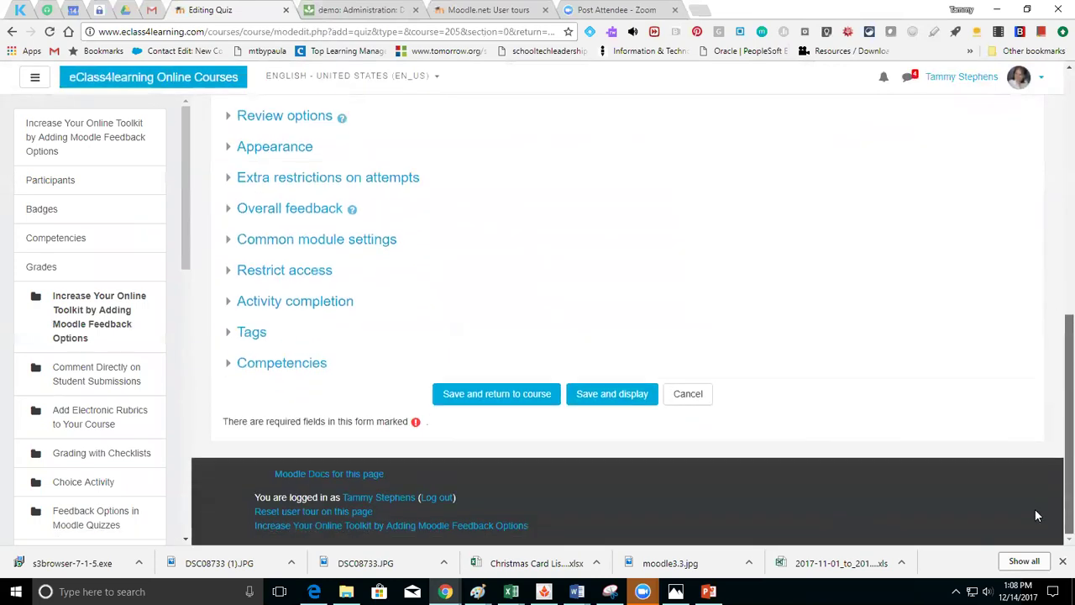
left_click(318, 511)
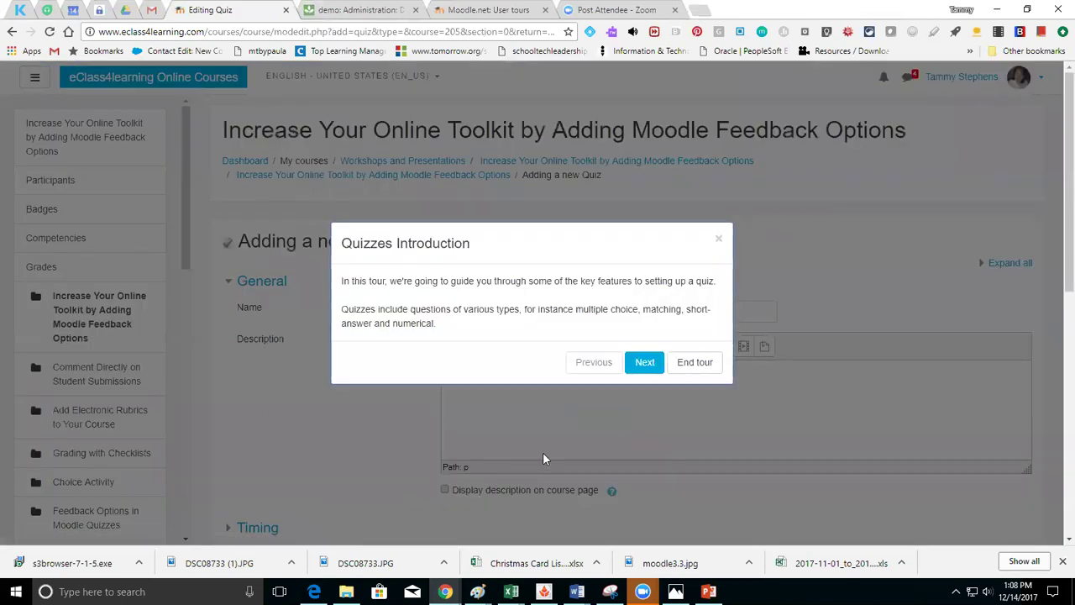
Step through the quiz tour from Quizzes Introduction to Extra restrictions on attempts, end the tour, and cancel adding the quiz.
left_click(644, 363)
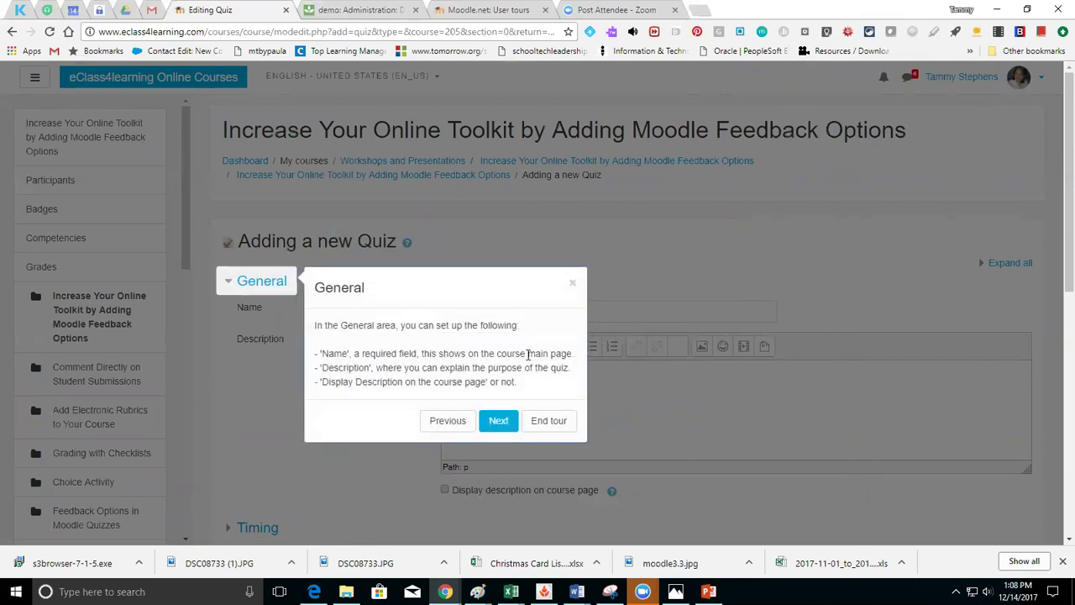
left_click(498, 420)
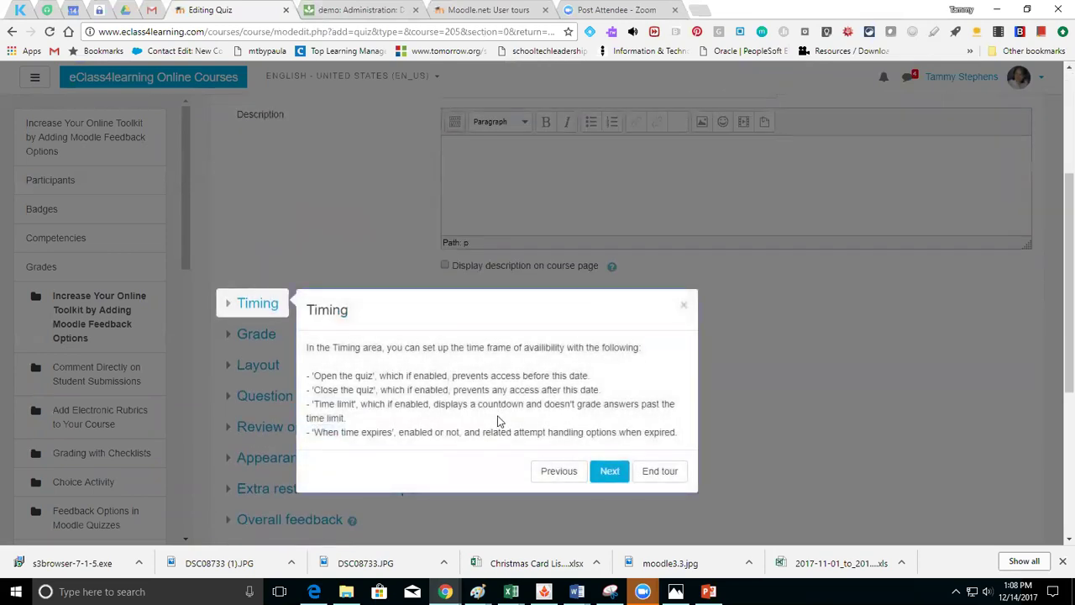
left_click(598, 472)
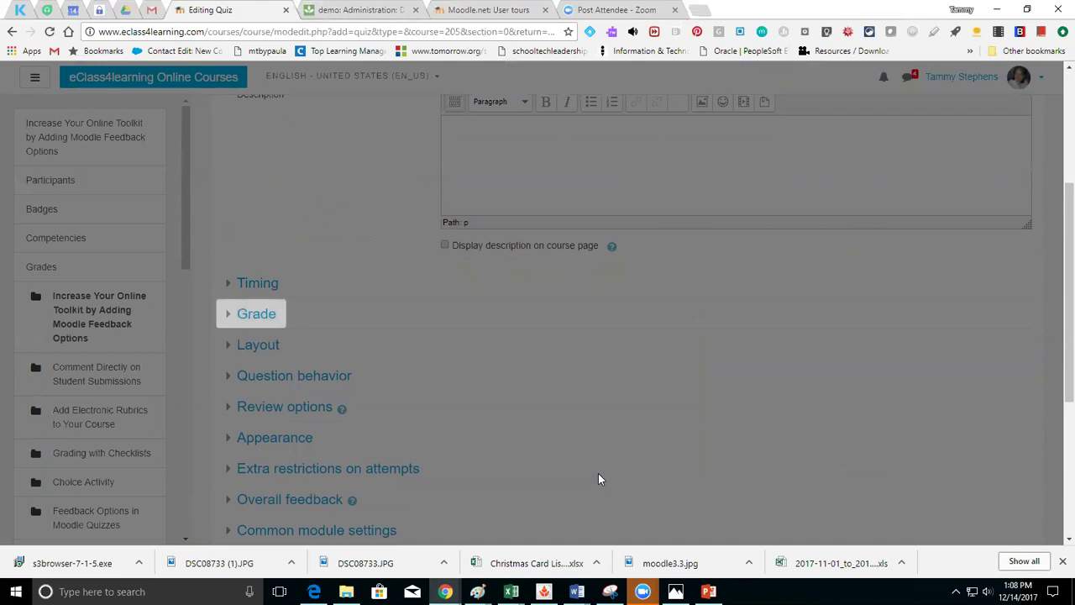
left_click(550, 457)
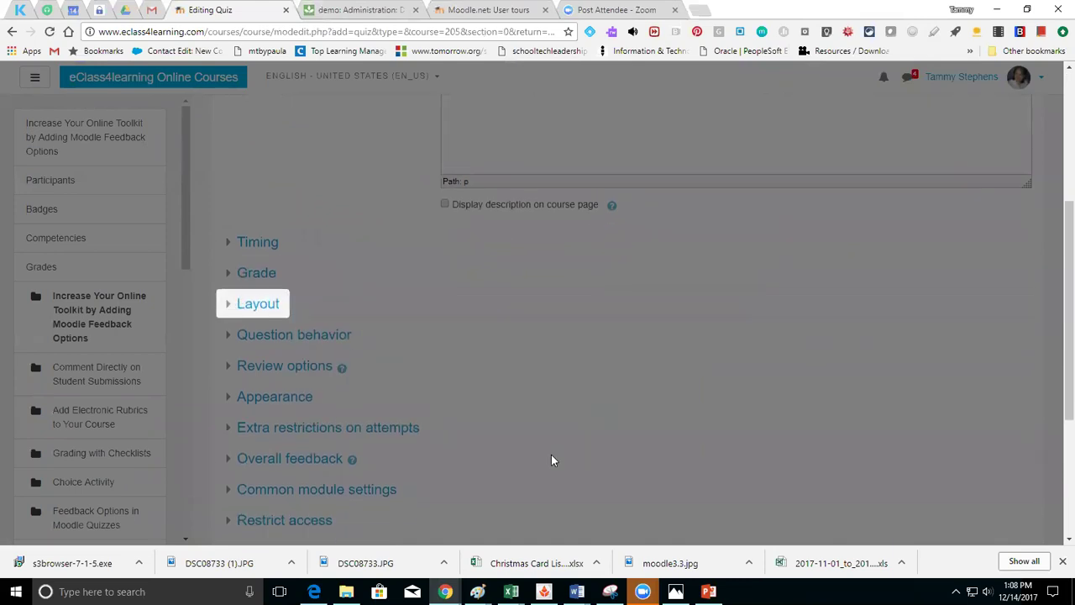
left_click(588, 431)
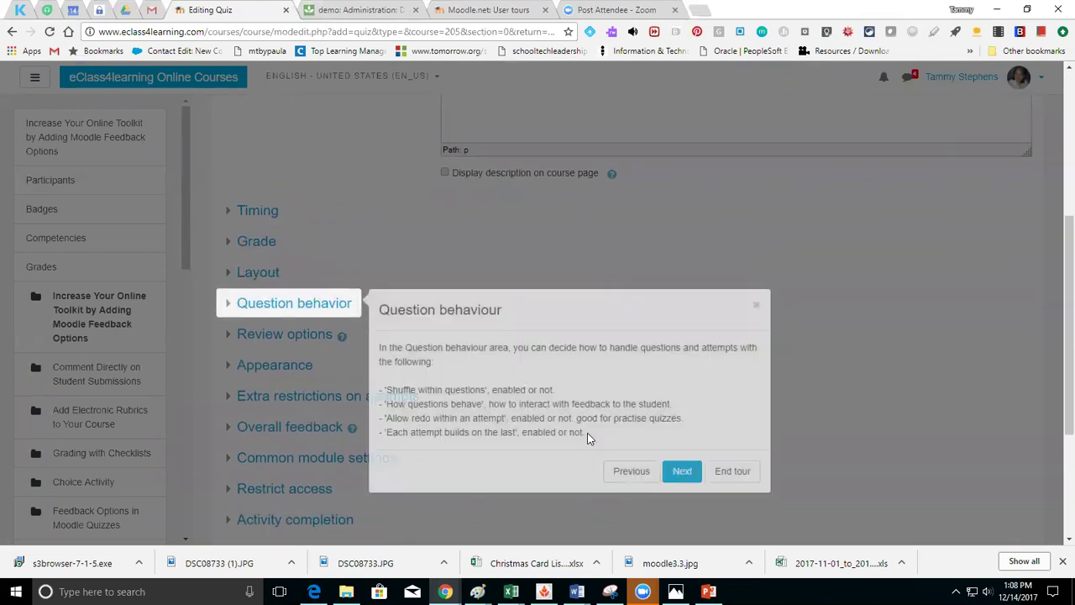
left_click(683, 471)
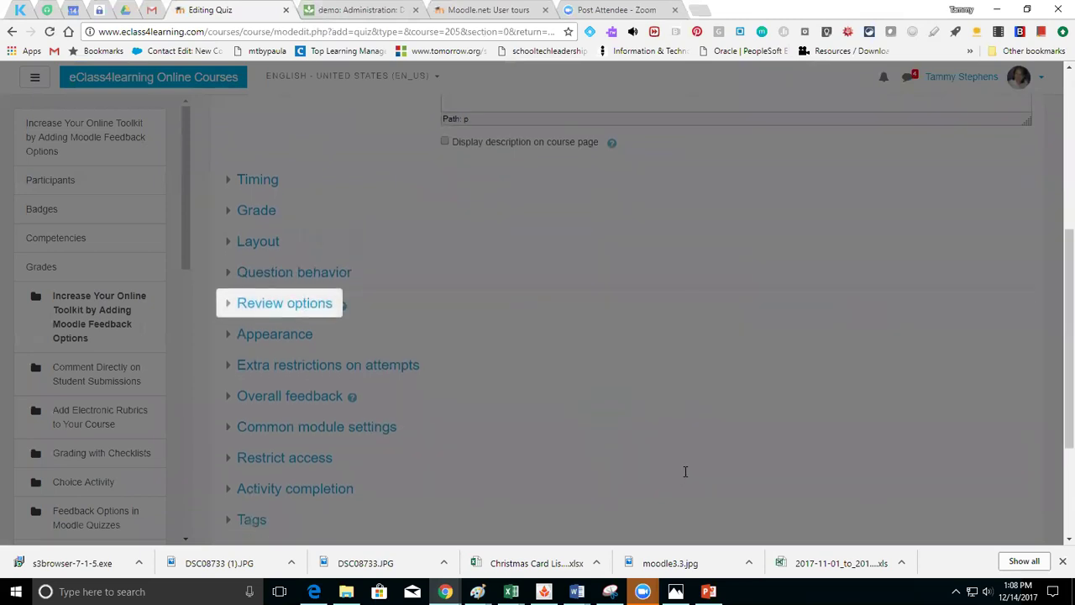
left_click(664, 471)
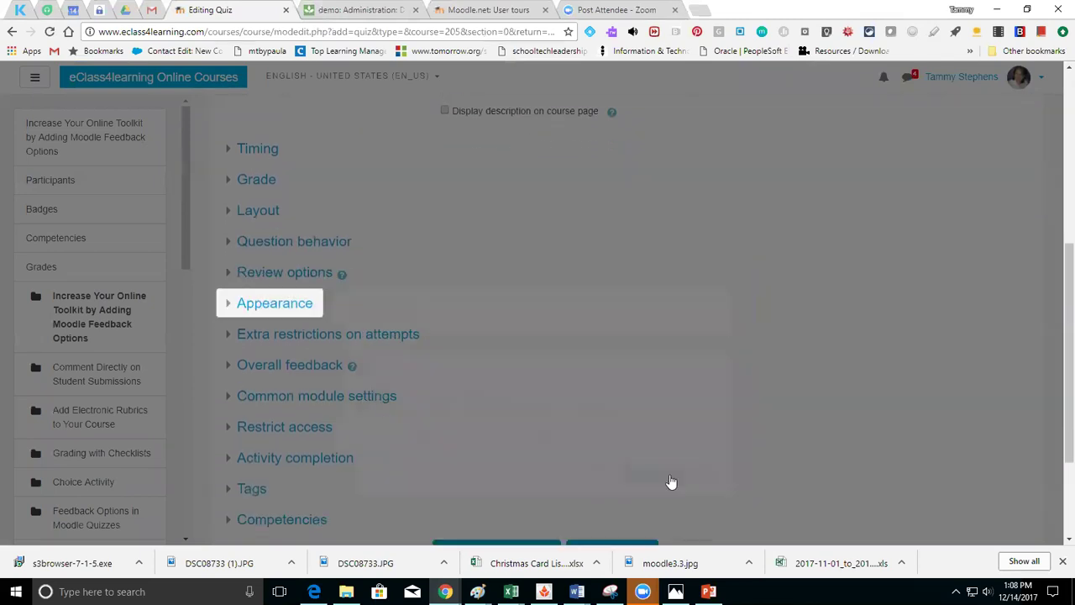
left_click(653, 469)
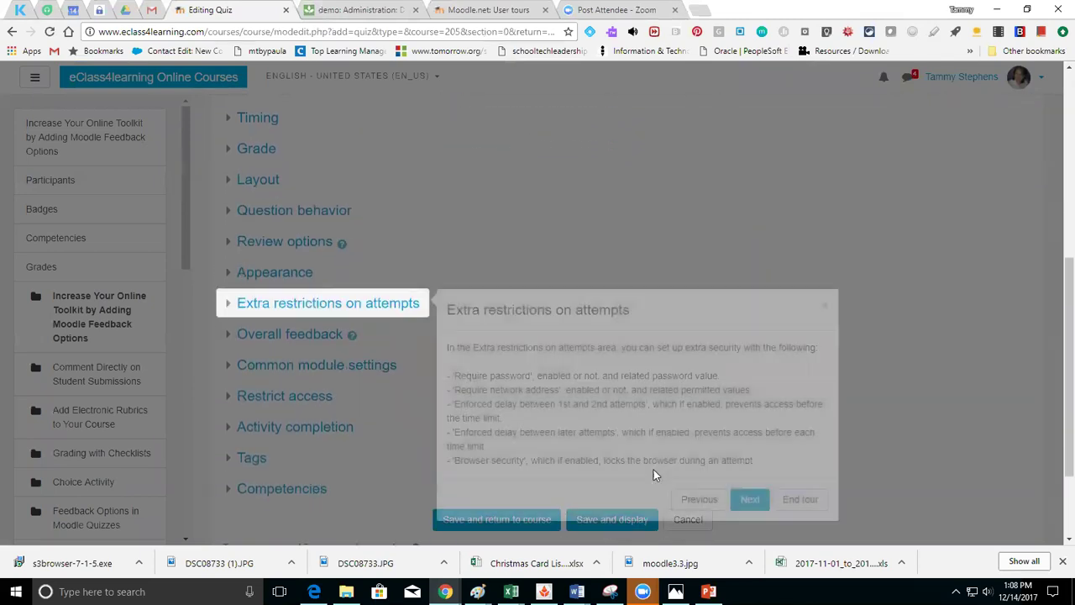
left_click(804, 499)
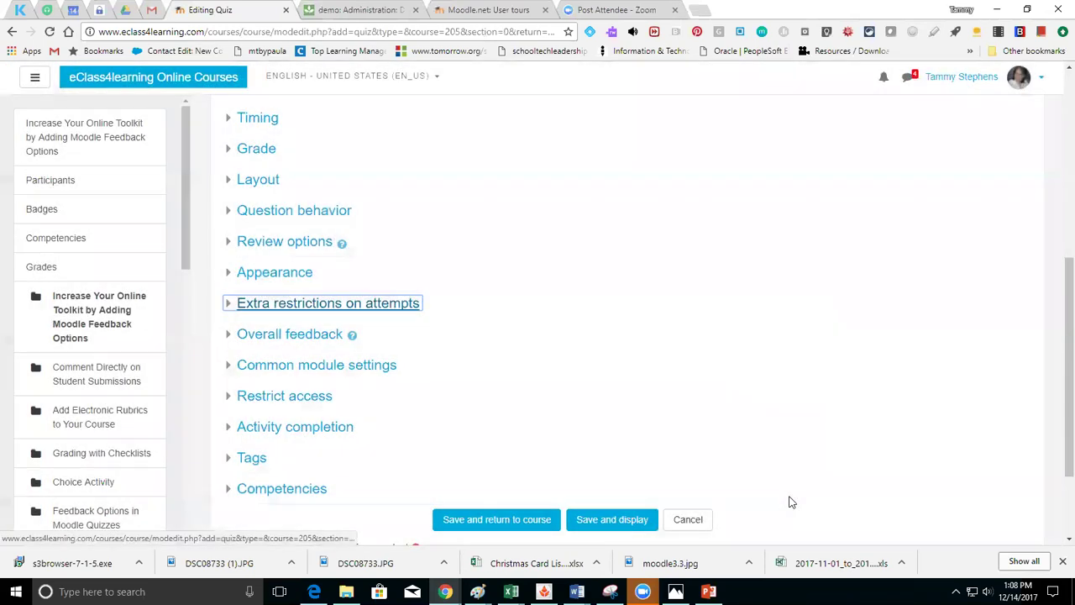
left_click(688, 520)
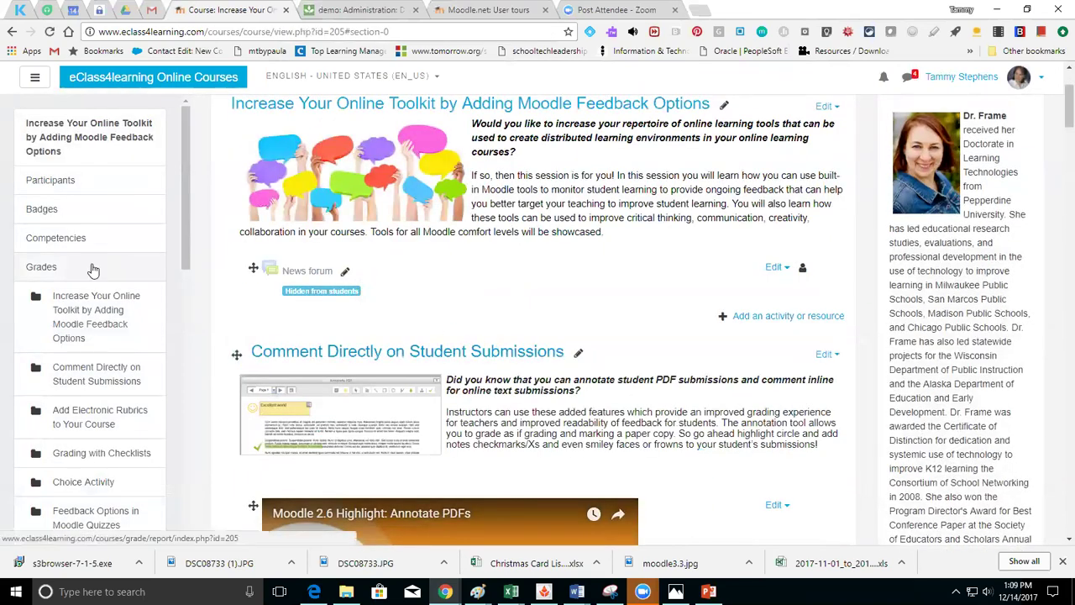
Open the User tours page from the Appearance settings in Site administration.
left_click(33, 81)
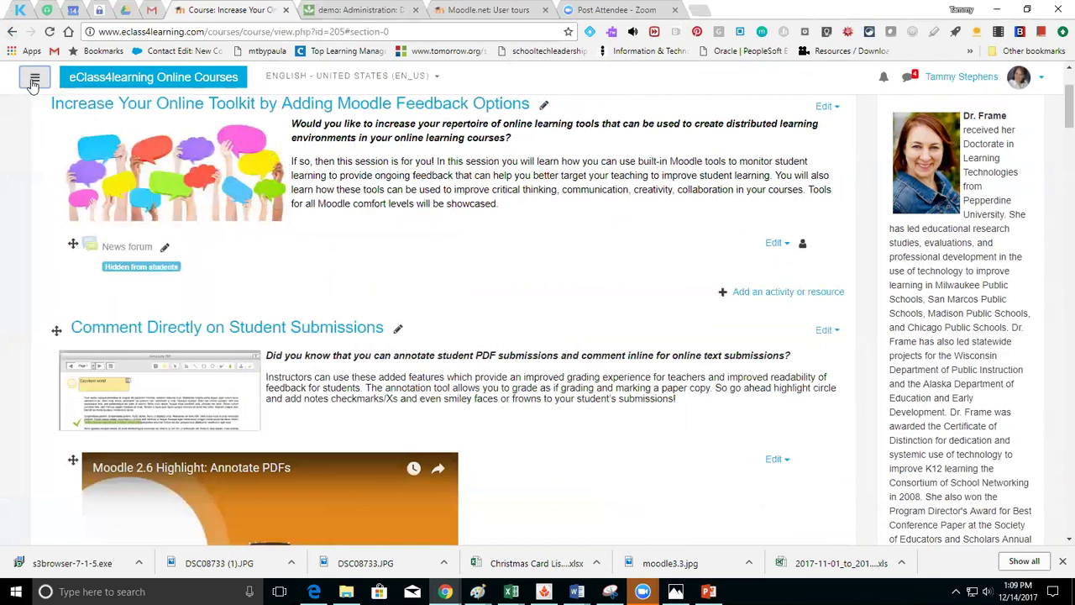
left_click(34, 81)
left_click_drag(186, 206, 179, 479)
left_click(59, 481)
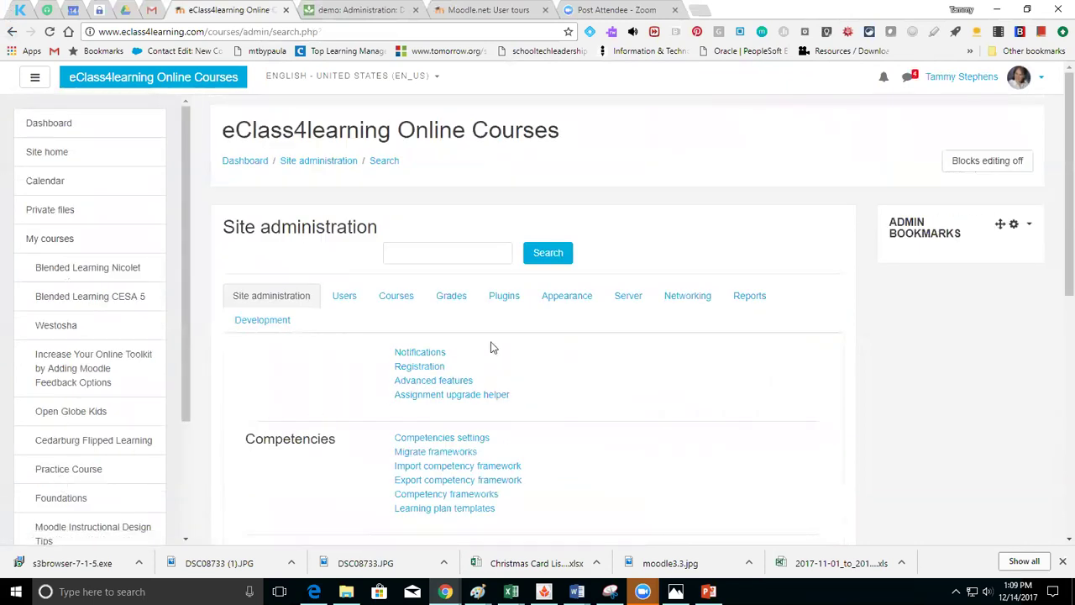
left_click(568, 298)
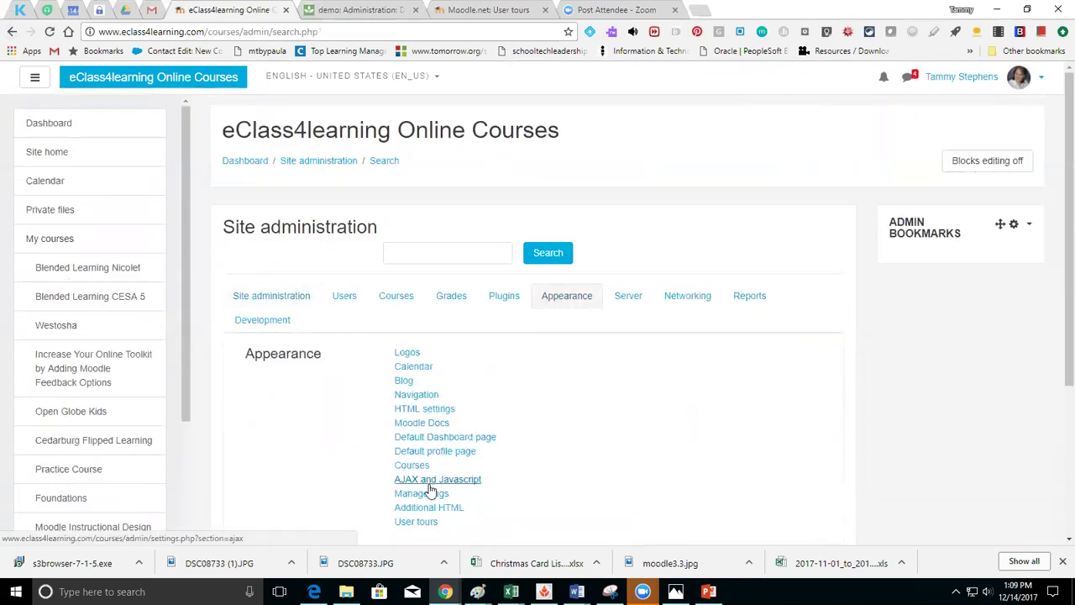
left_click(416, 522)
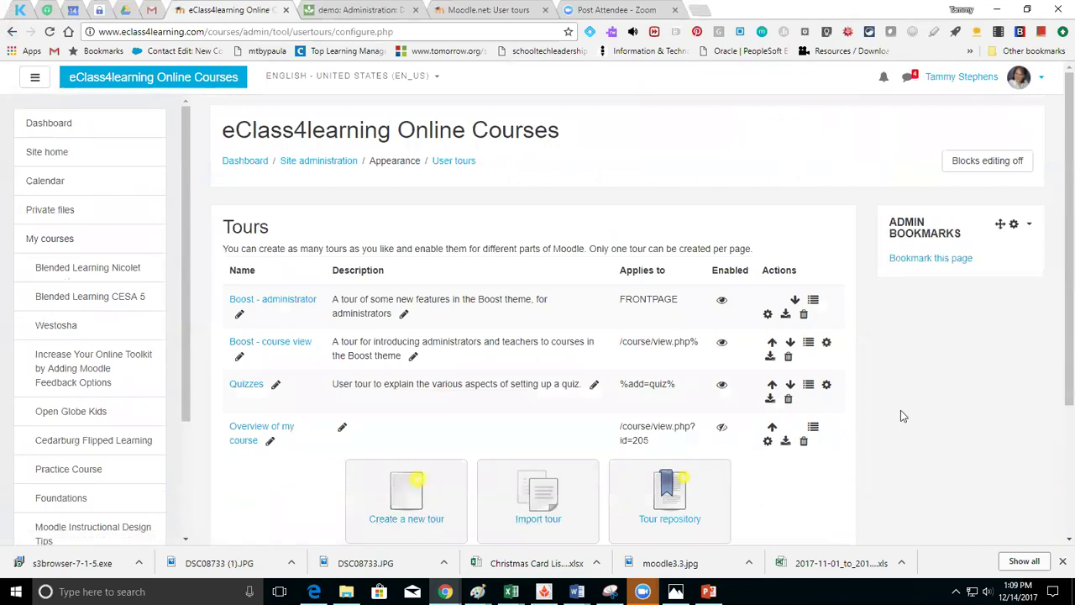
Create a new tour named "My course overview" with the description "Tour of my course".
scroll(1057, 304, "down", 2)
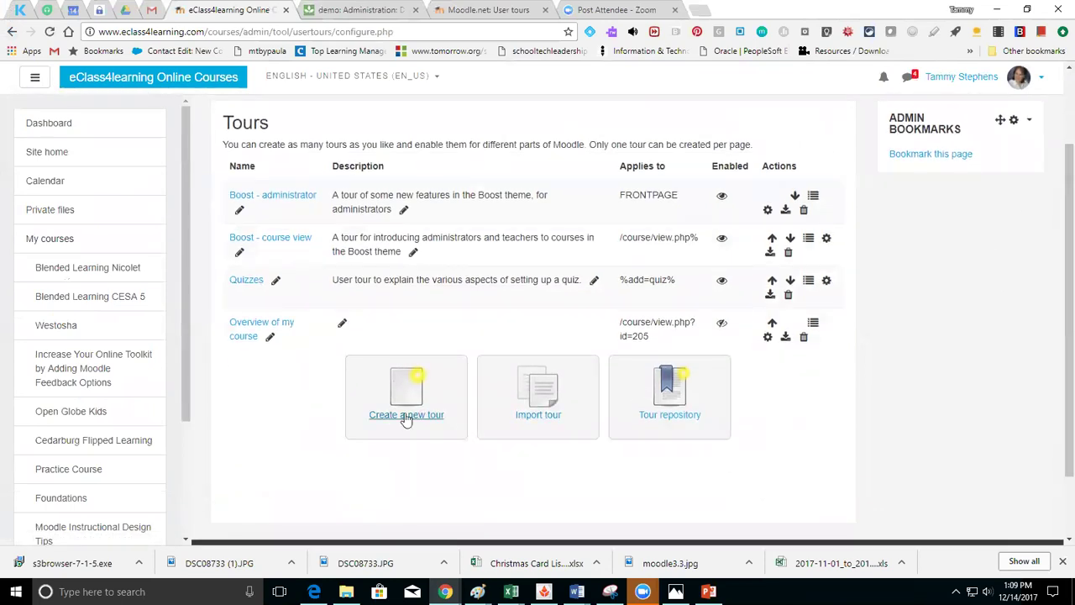
left_click(407, 417)
left_click(419, 257)
type("My cours")
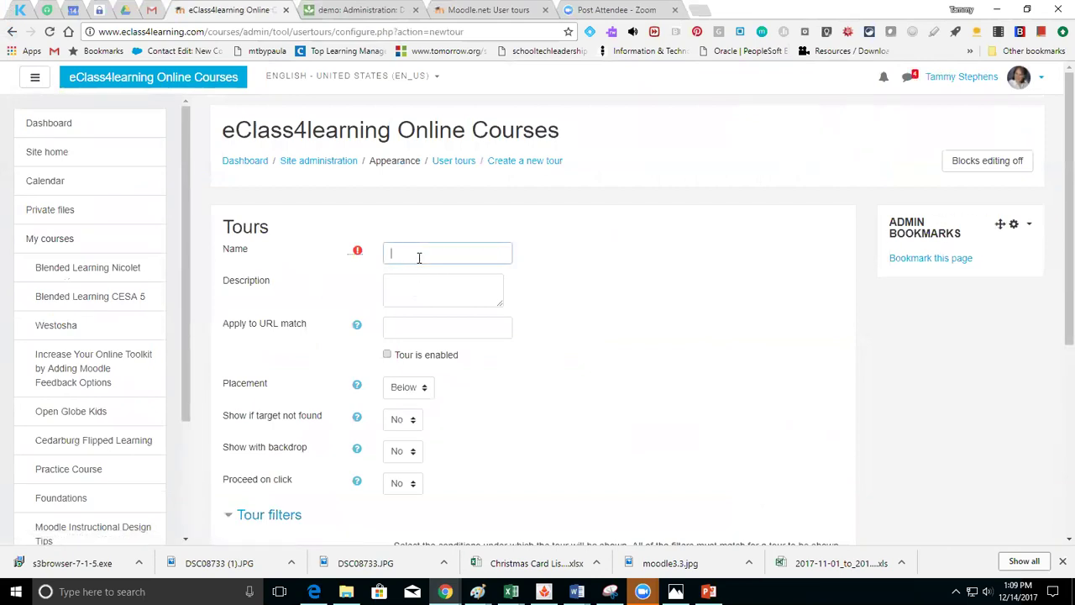
type("e ")
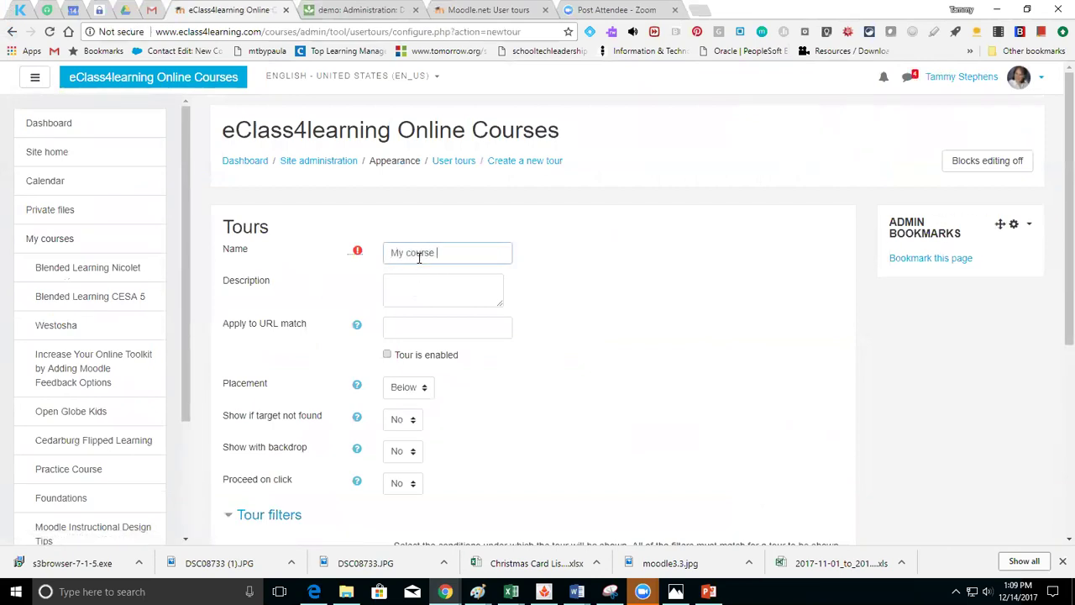
type("overview")
left_click(442, 301)
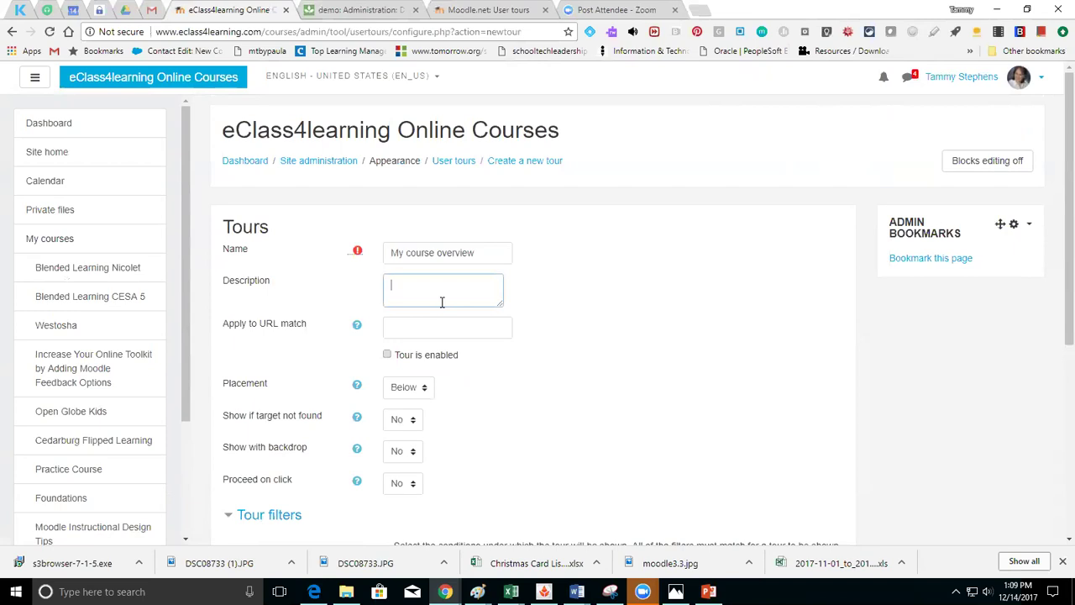
type("Tour of my course")
Set the new tour's URL match to /course/view.php?id=205.
key("alt+Tab")
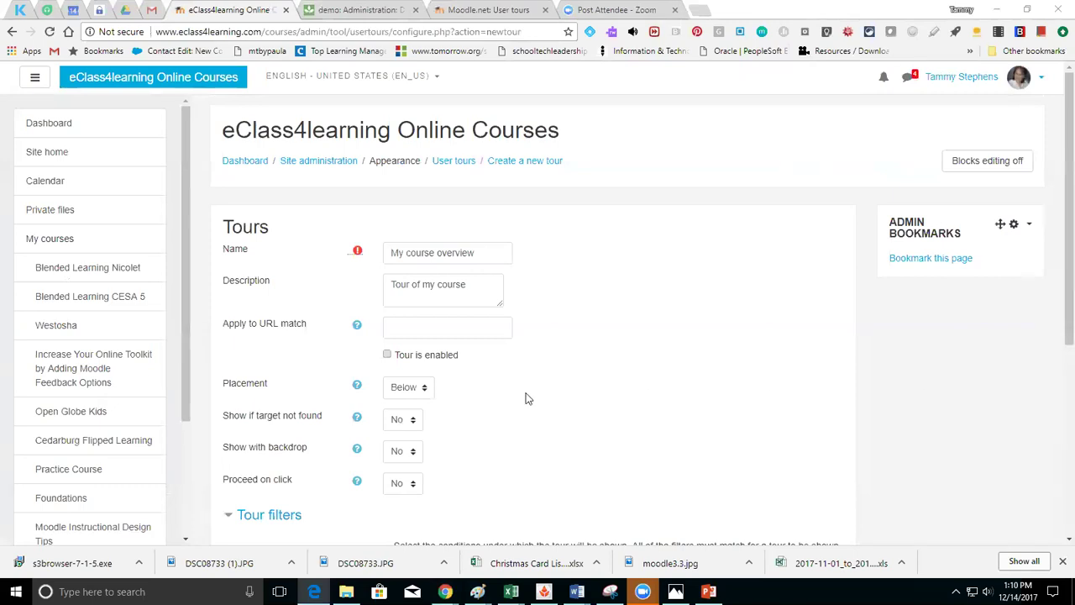
left_click(401, 331)
type("/course/view.php?id=205")
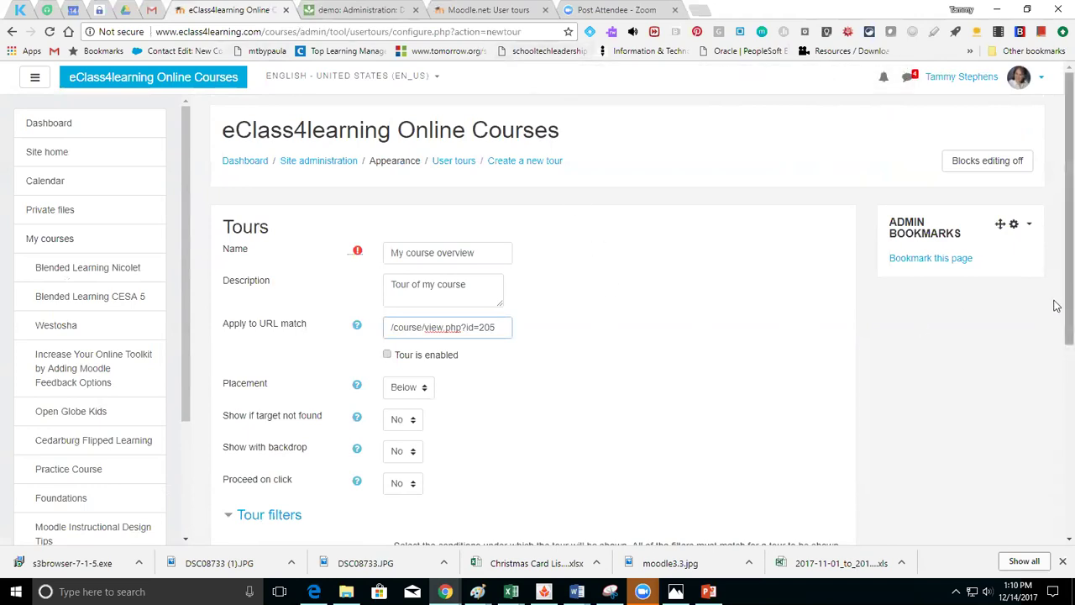
Review the placement choices, keep the tour's placement at Below, and set Show with backdrop to Yes.
scroll(1057, 307, "down", 2)
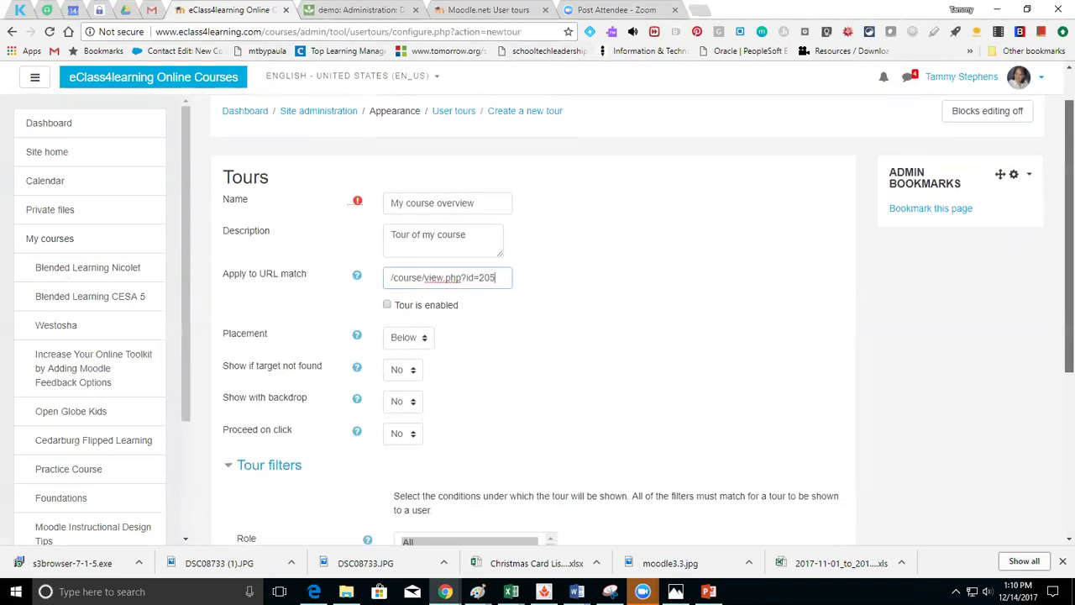
scroll(1057, 307, "down", 1)
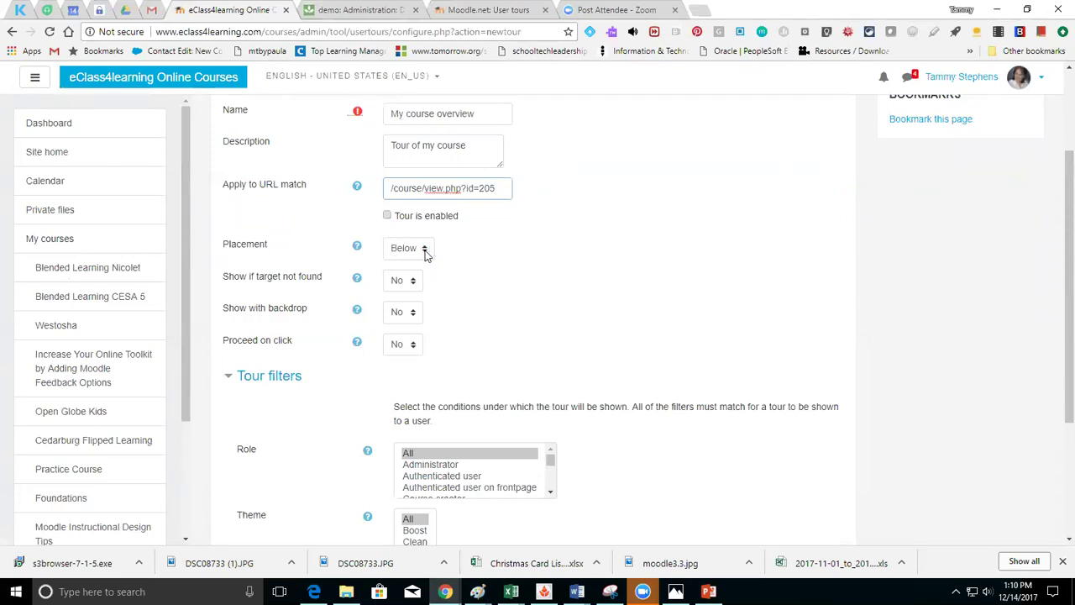
left_click(426, 250)
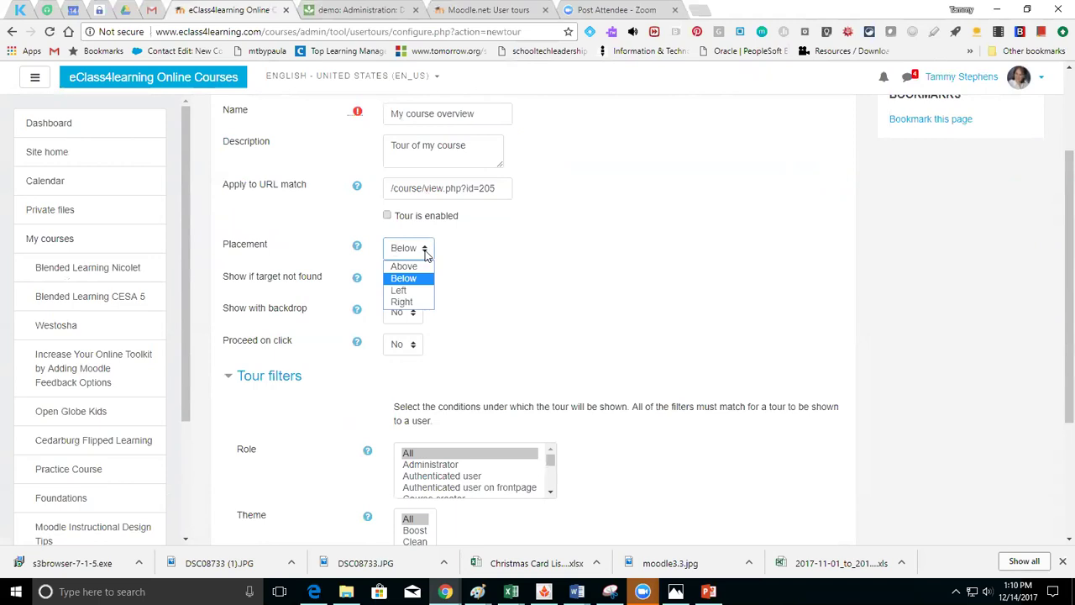
left_click(426, 250)
left_click(426, 249)
left_click(480, 297)
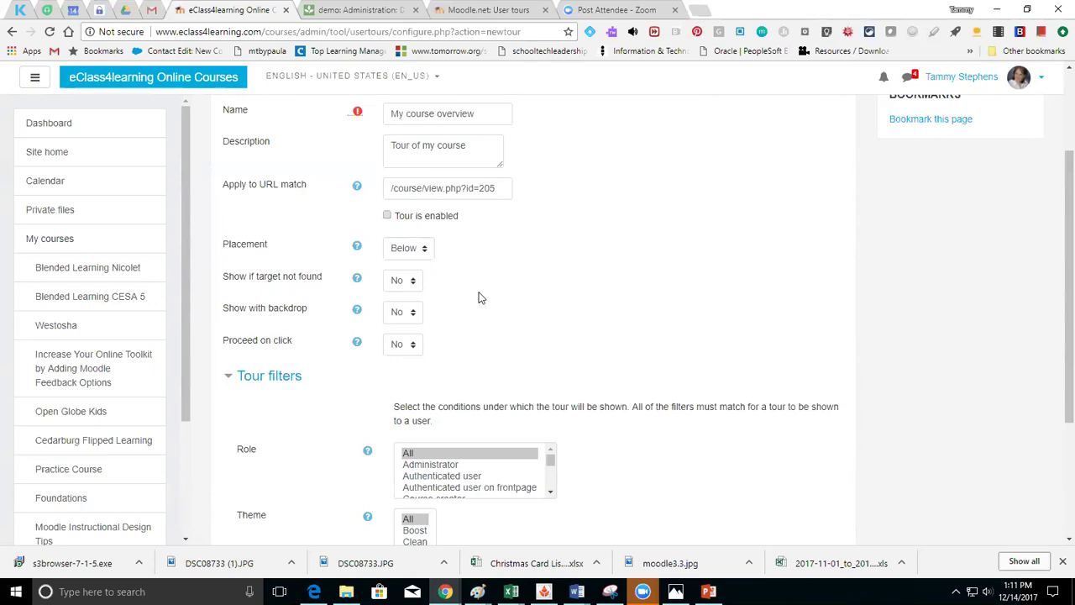
left_click(410, 313)
left_click(410, 330)
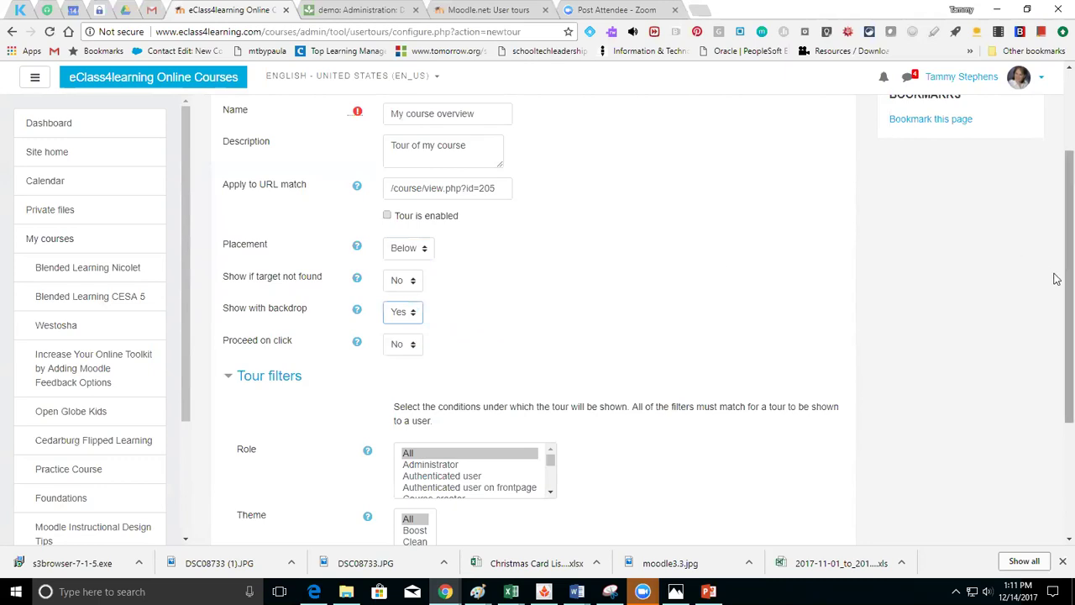
Keep the Role and Theme tour filters at All and save the new tour.
left_click_drag(1056, 277, 1056, 358)
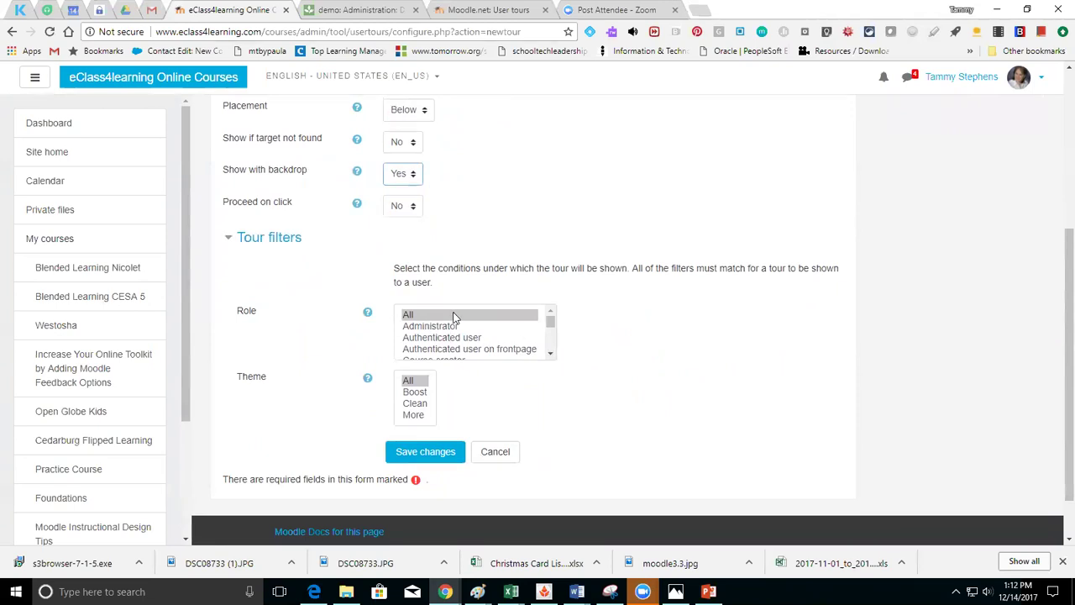
mouse_move(554, 328)
left_mouse_down()
mouse_move(552, 353)
mouse_move(556, 323)
left_mouse_up()
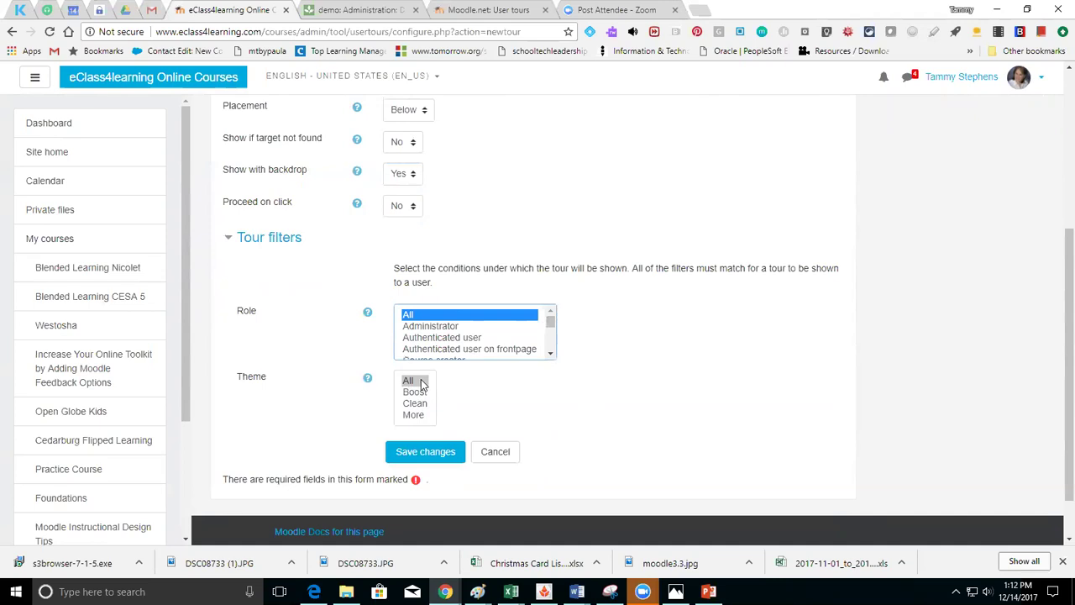
left_click(435, 456)
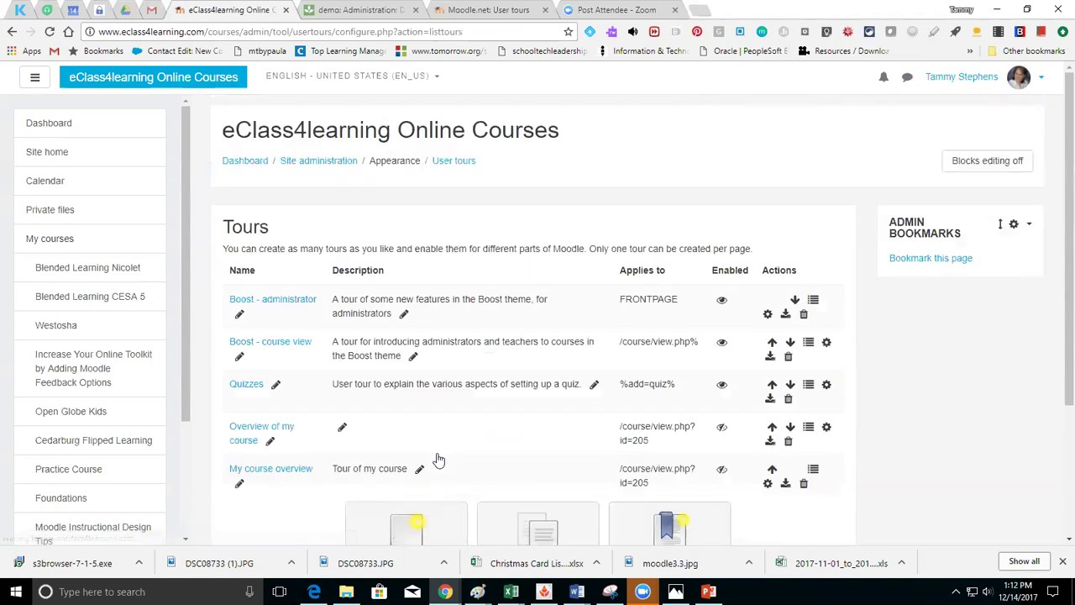
Start a new step in the My course overview tour with the target type Display in middle of page.
left_click(268, 471)
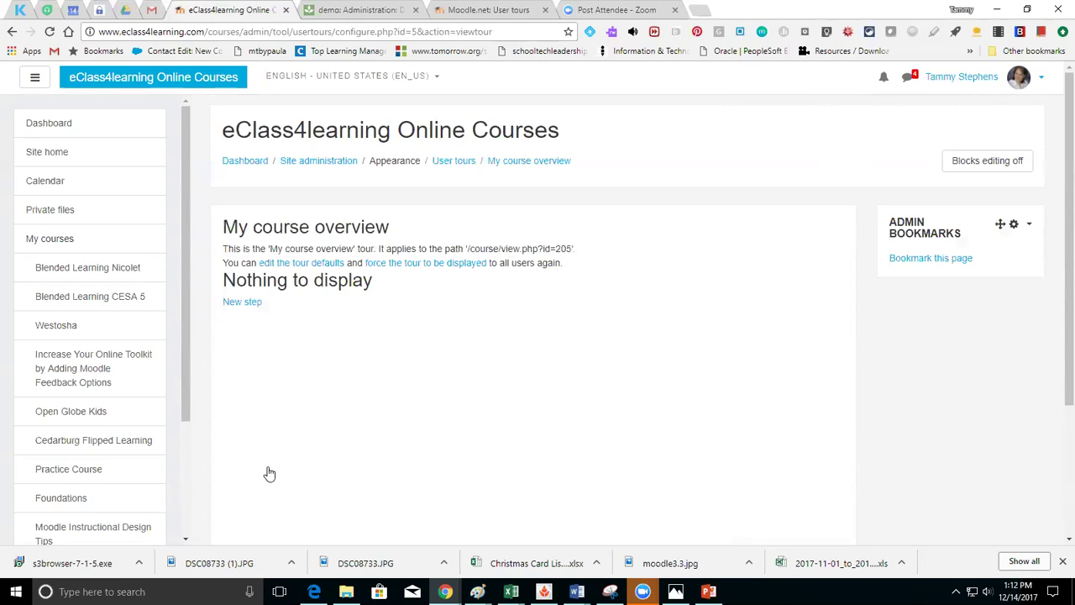
left_click(232, 302)
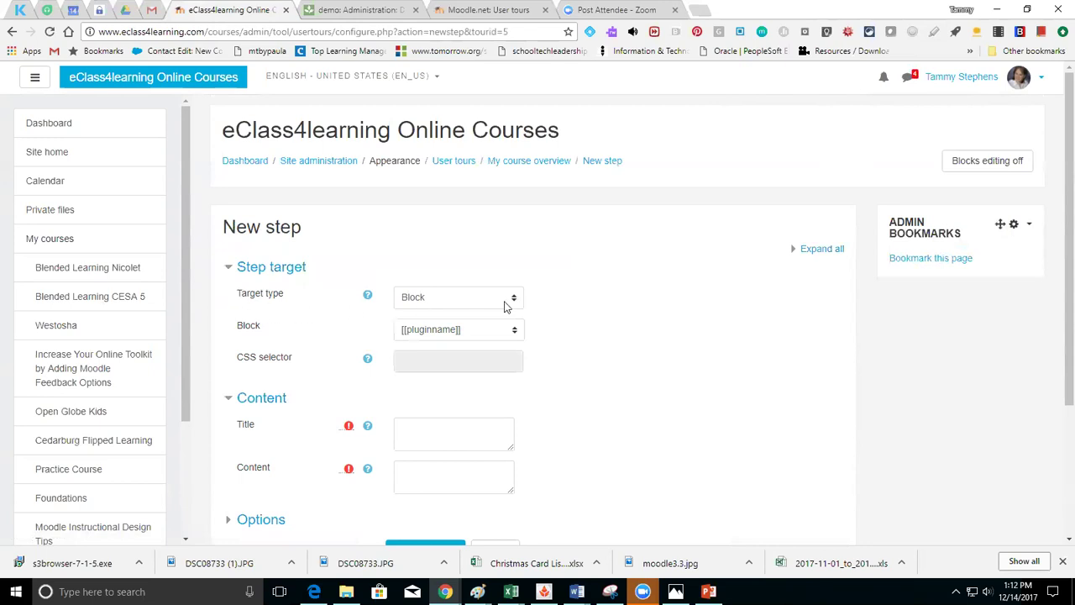
left_click(506, 303)
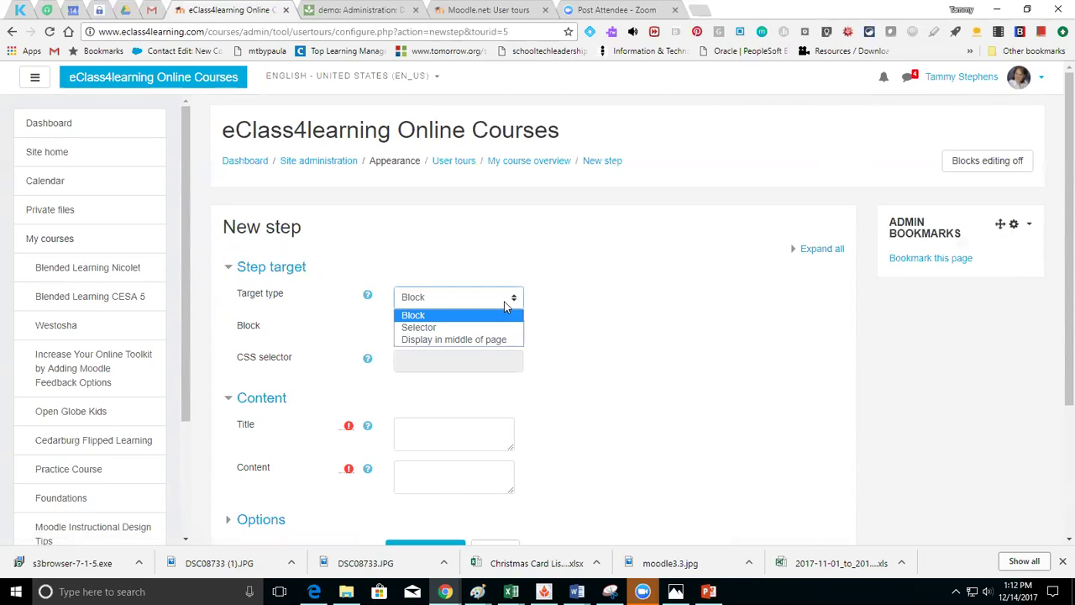
left_click(504, 345)
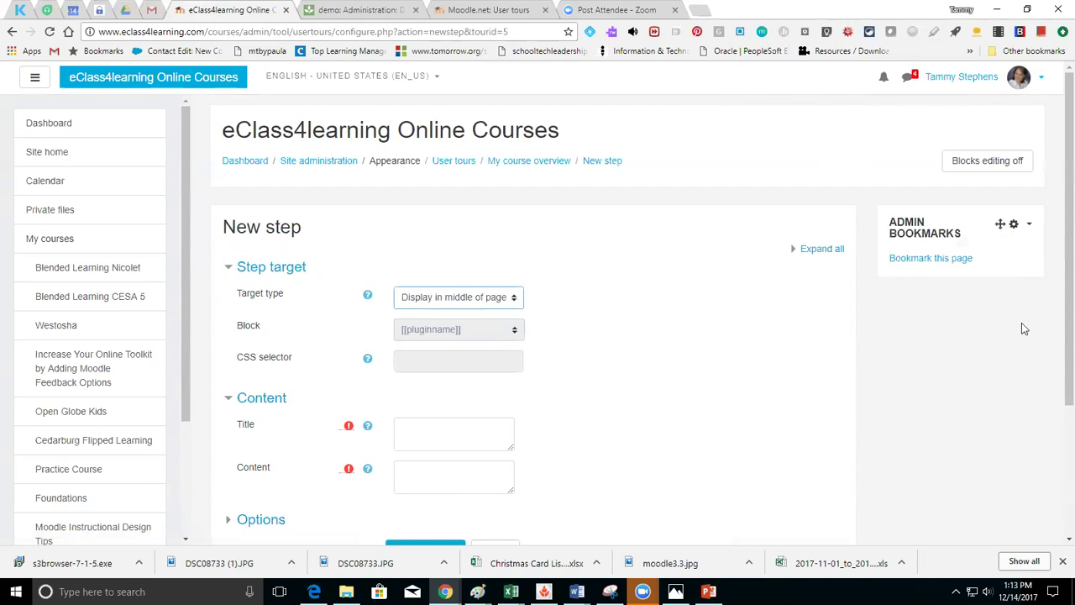
Title the tour step "Welcome!" and enter the content "Welcome to my course. This is a brief tour to orientate you.".
scroll(1056, 331, "down", 2)
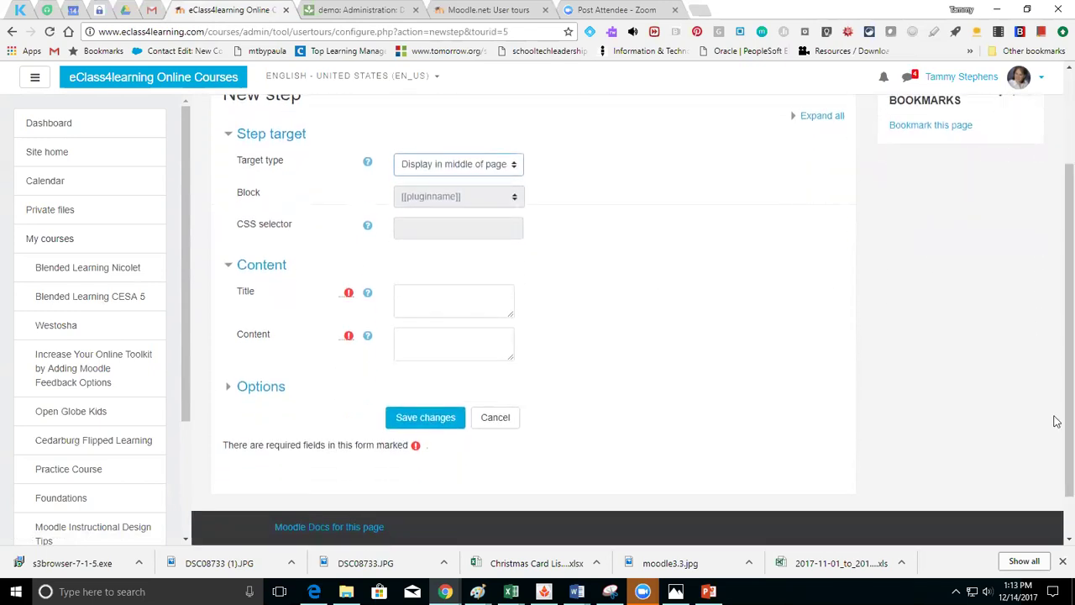
left_click(441, 305)
type("Welcome!")
key("Tab")
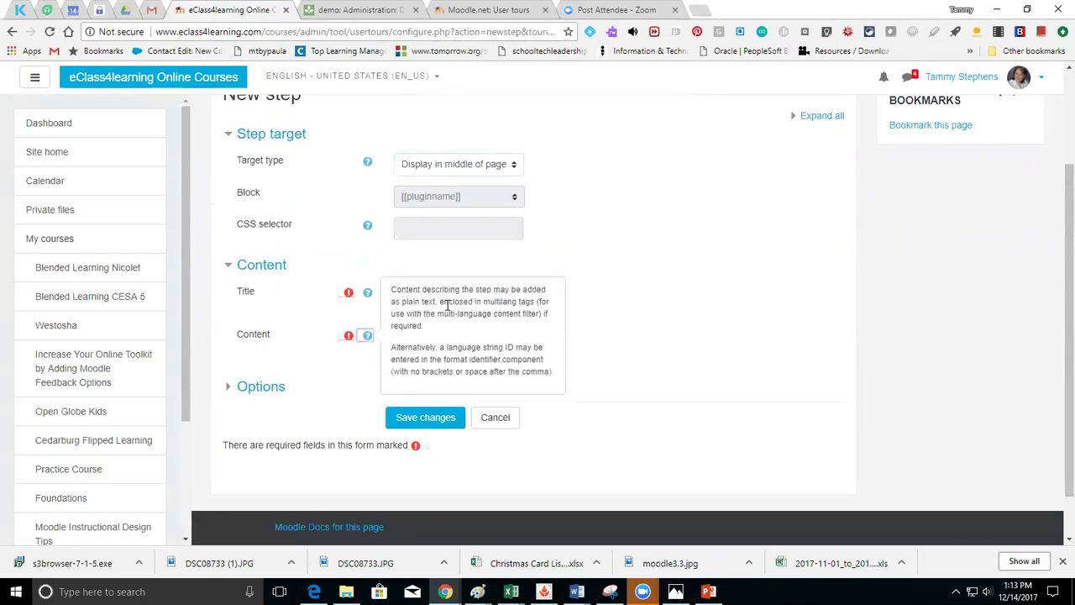
left_click(625, 355)
left_click(462, 346)
type("Welco")
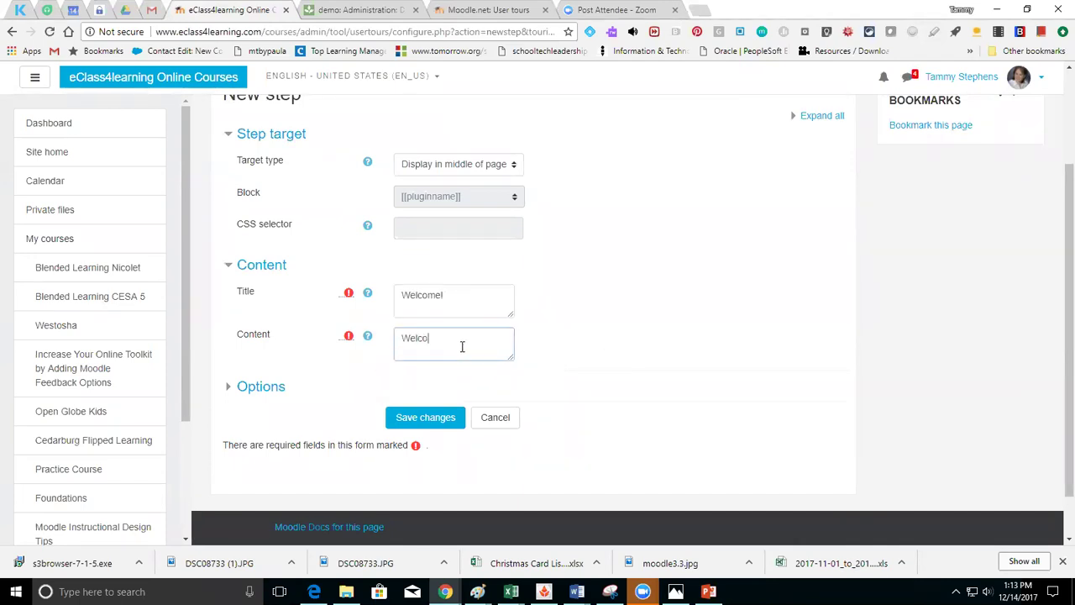
type("me to my course. This is a brief tour to orient")
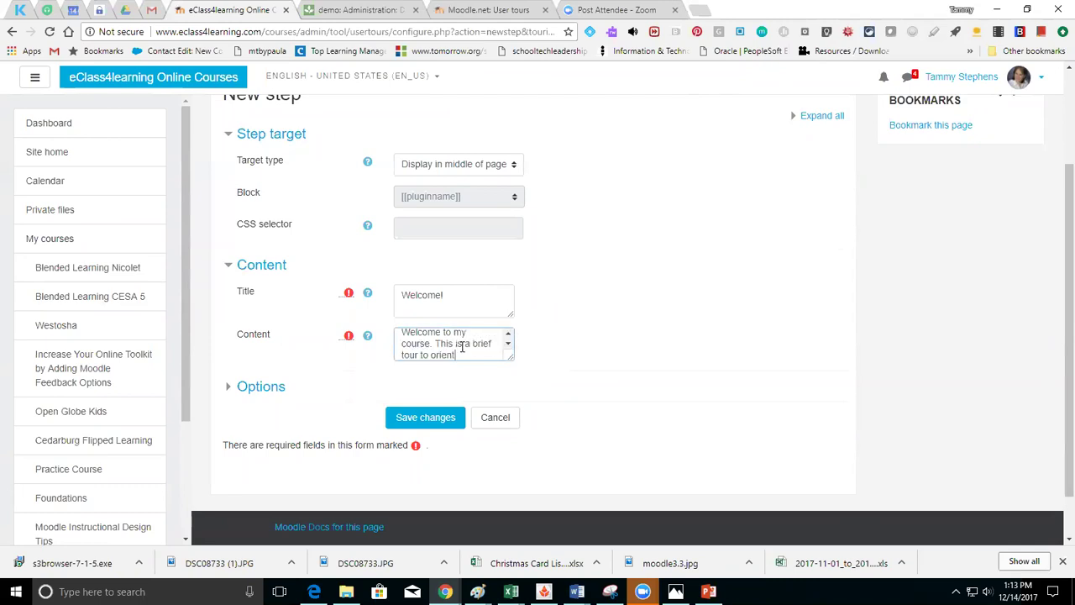
type("ate you.")
Expand the welcome step's options, leave them at their defaults, and save the step.
left_click(252, 392)
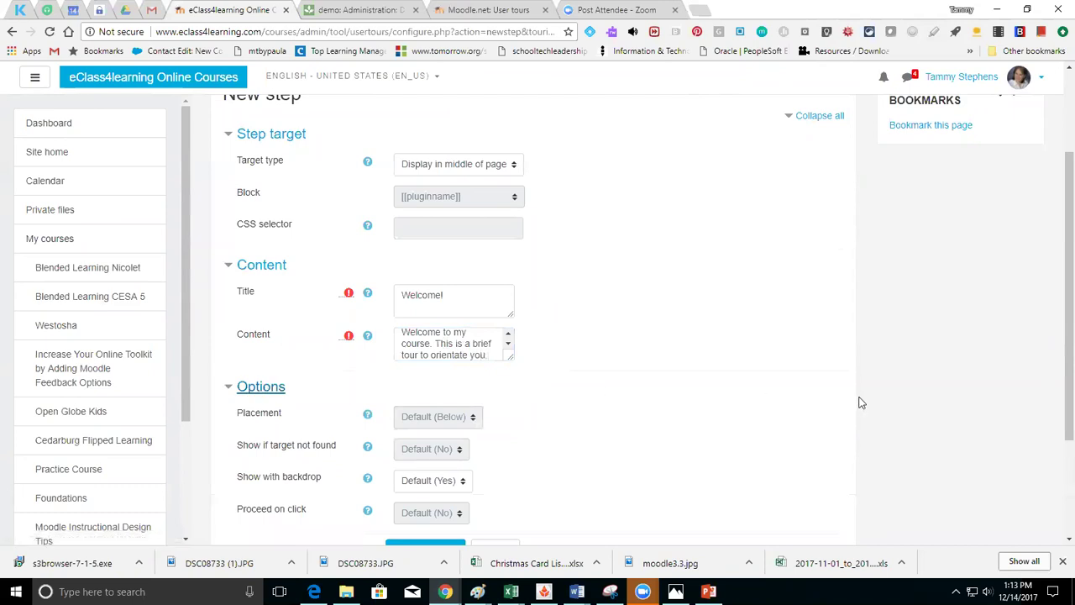
left_click_drag(1055, 380, 1057, 451)
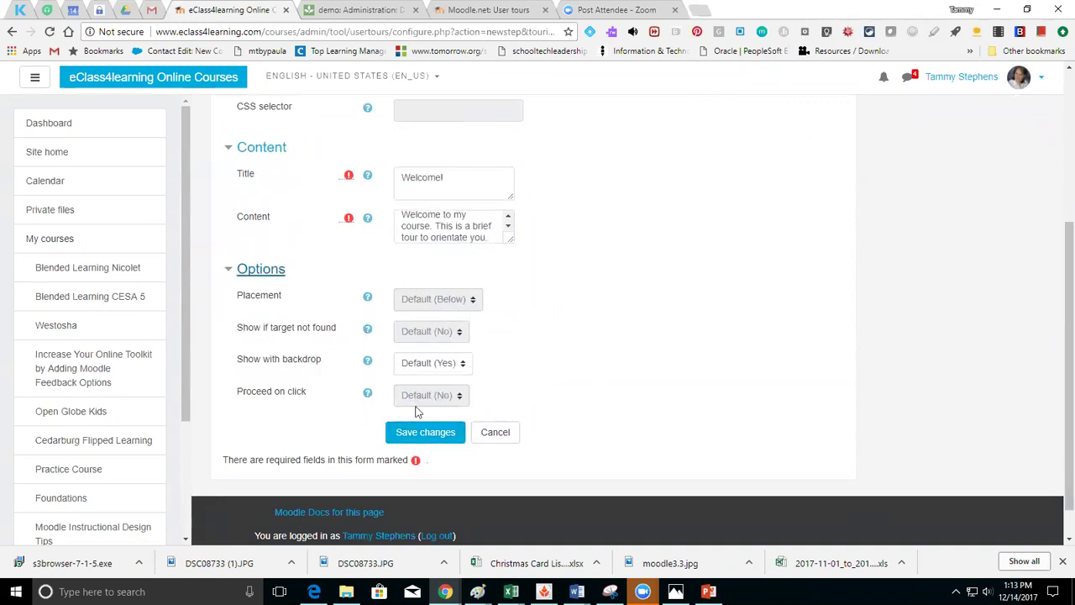
left_click(416, 438)
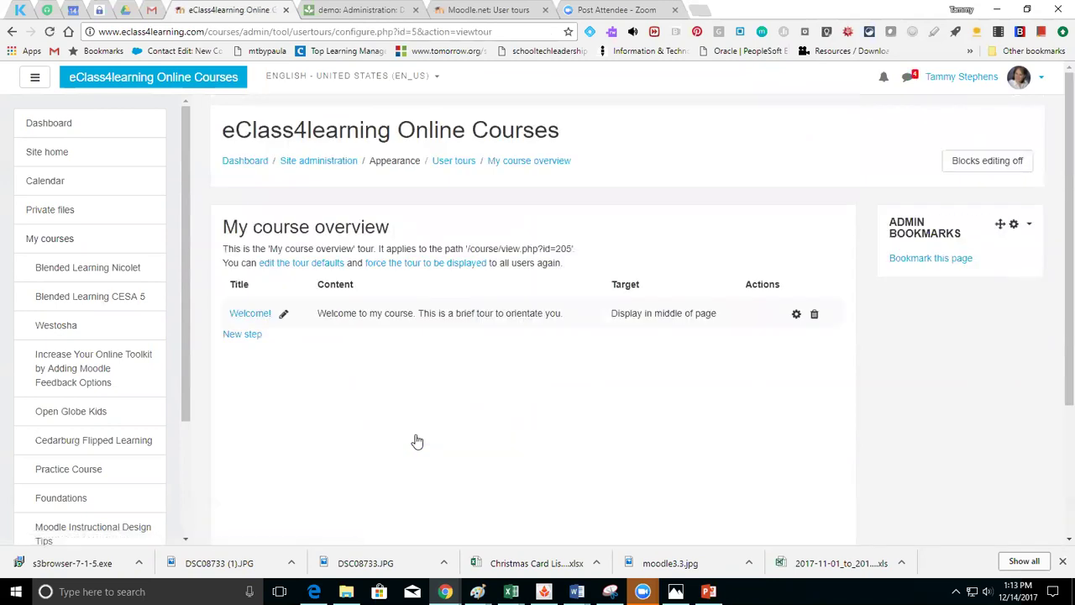
Start another step in the tour that targets the Latest badges block.
left_click(235, 336)
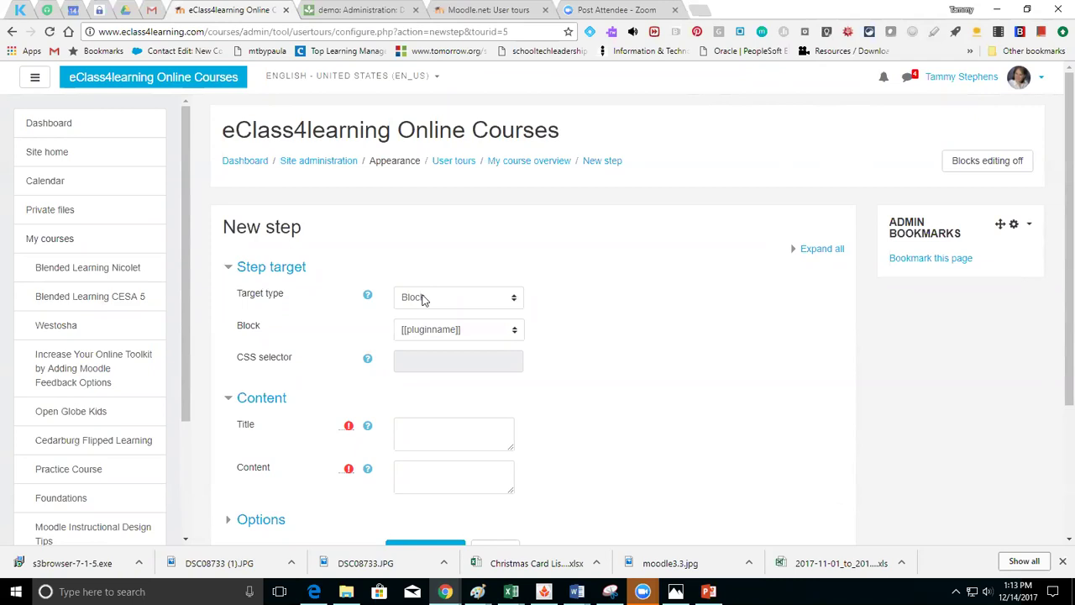
left_click(470, 332)
left_click_drag(518, 151, 515, 248)
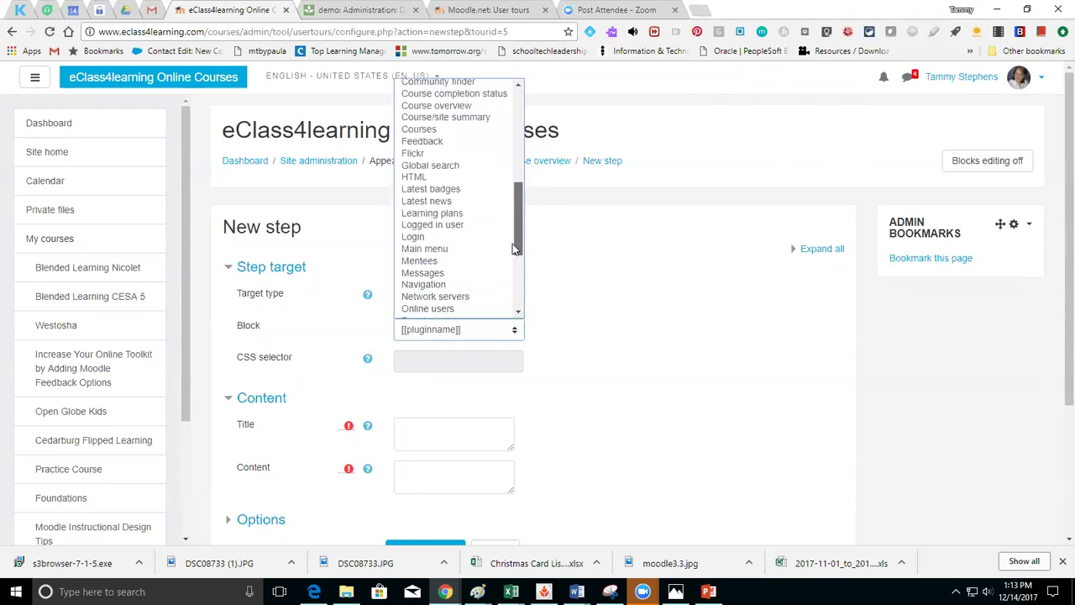
left_click(490, 191)
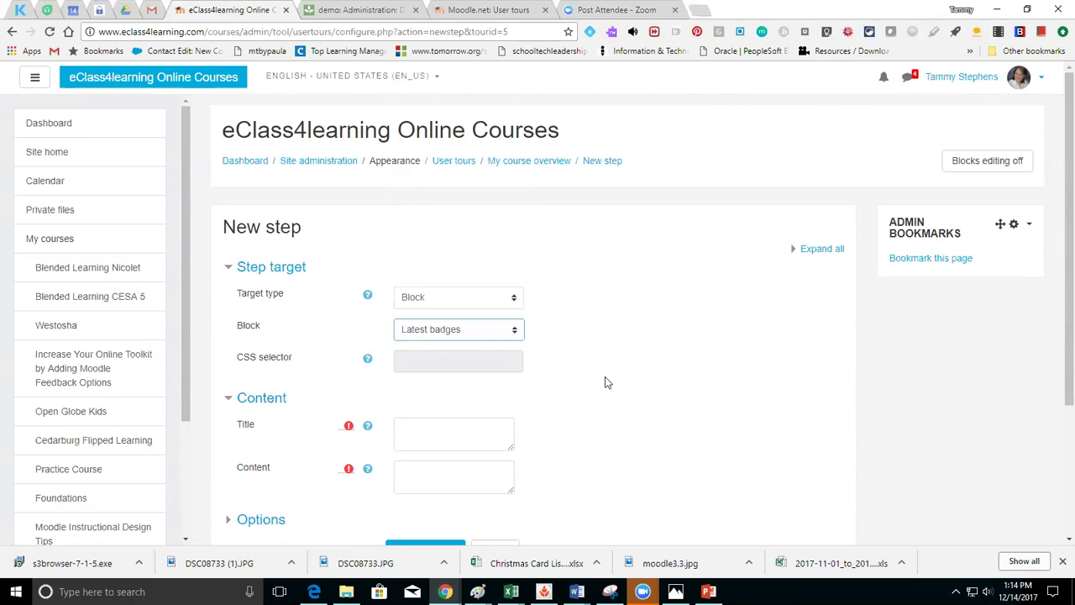
Title the step "Latest badges" and enter the content "This block shows you the badges you have earned.".
scroll(1056, 235, "down", 3)
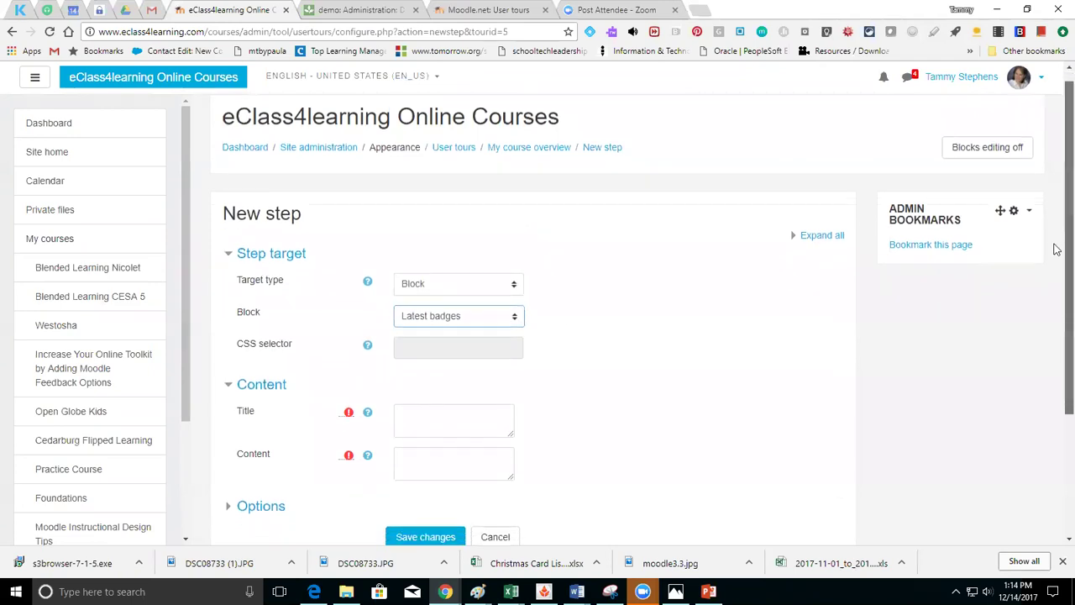
left_click(478, 252)
type("Late")
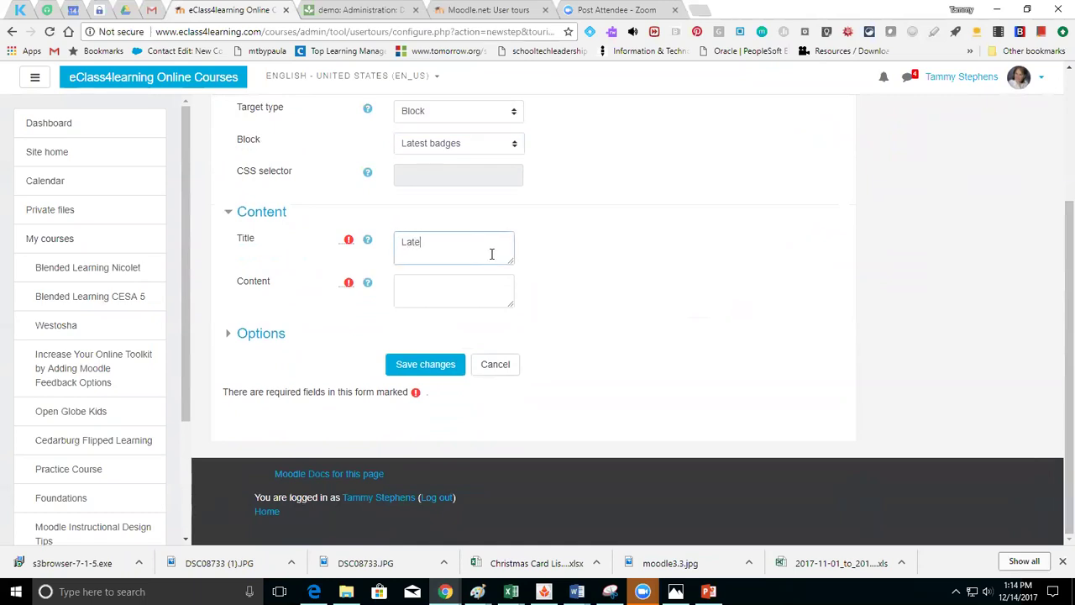
type("st badges")
key("Tab")
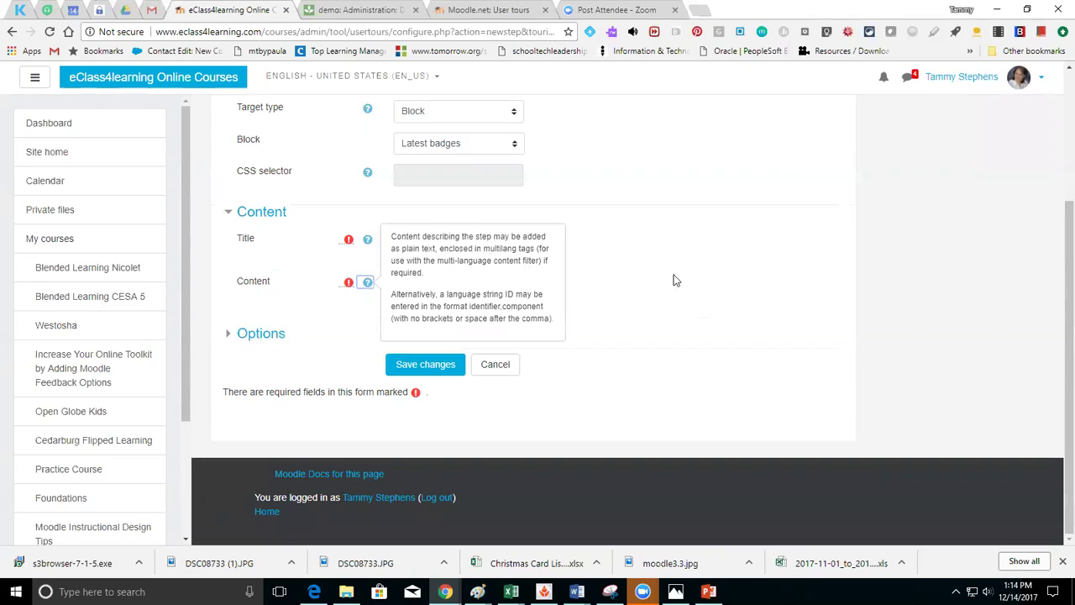
left_click(611, 307)
left_click(510, 293)
type("This block shows you the badges you have earned")
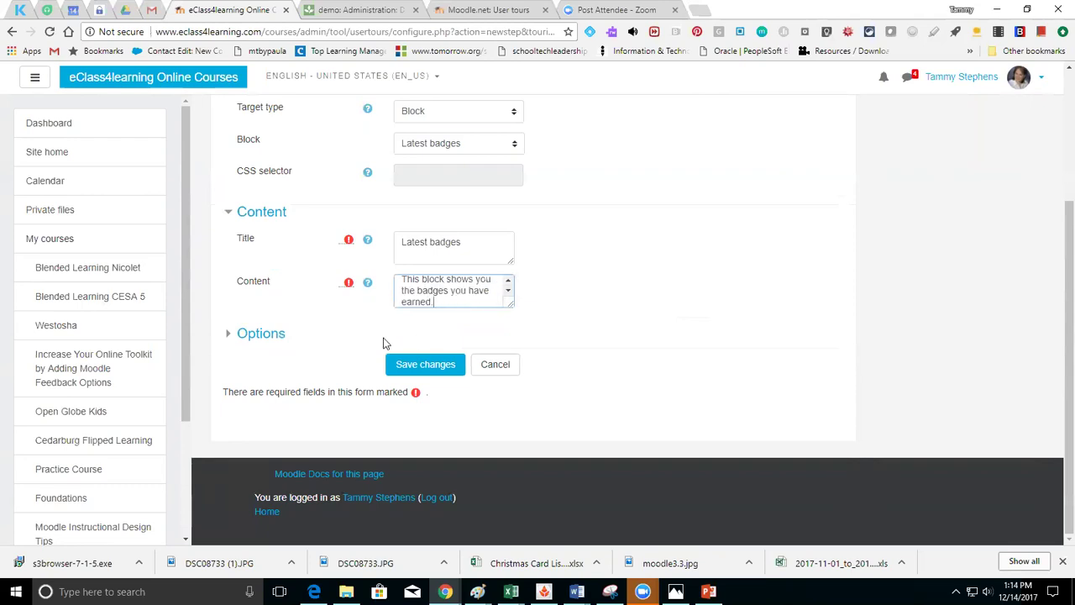
Expand the Latest badges step's options, leave them at their defaults, and save the step.
left_click(270, 336)
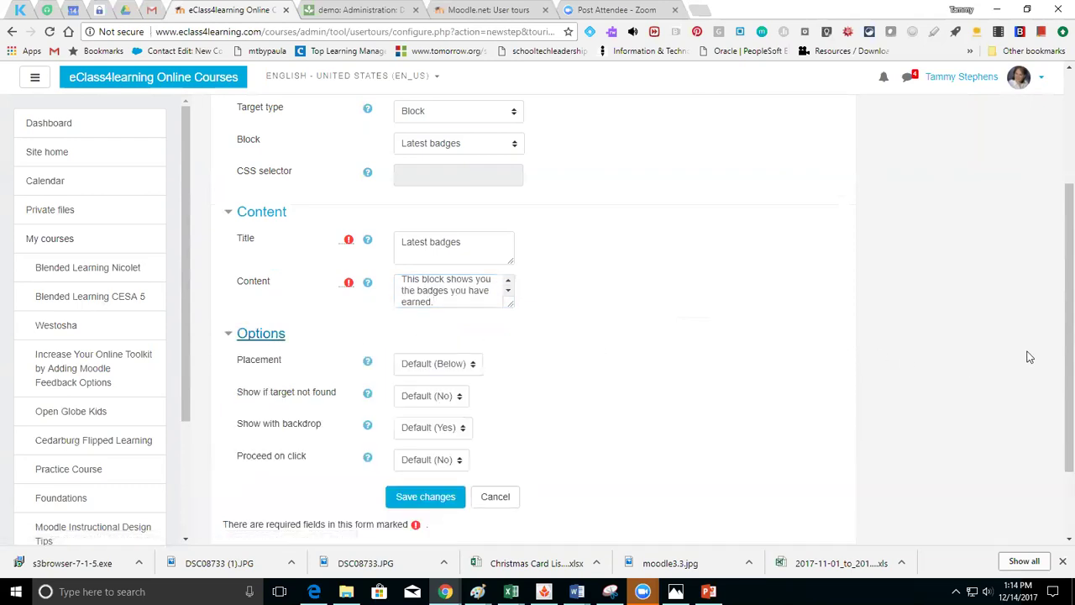
scroll(1053, 351, "down", 2)
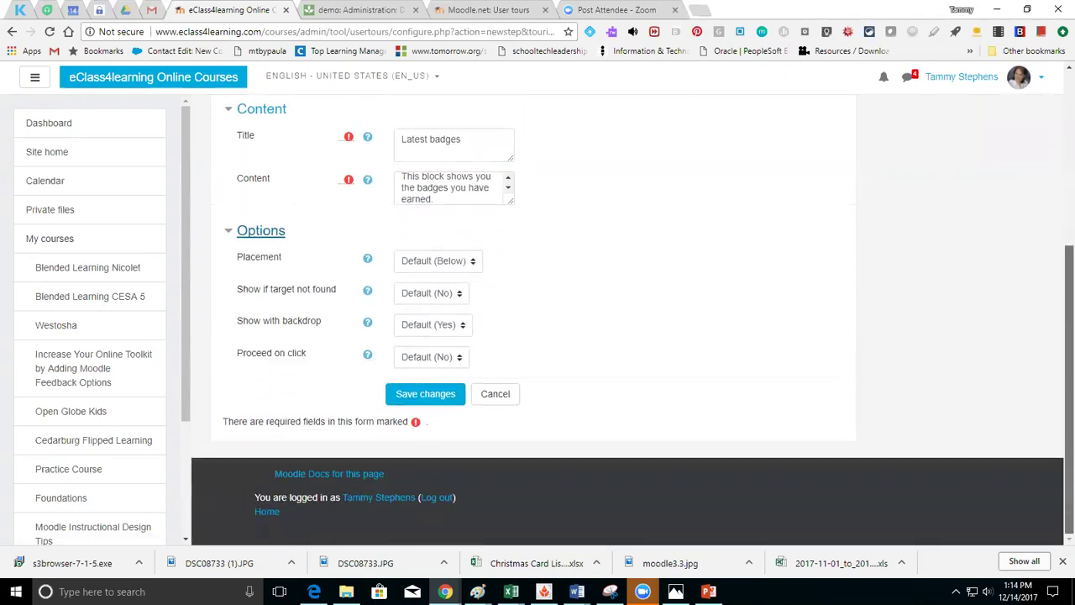
left_click(404, 401)
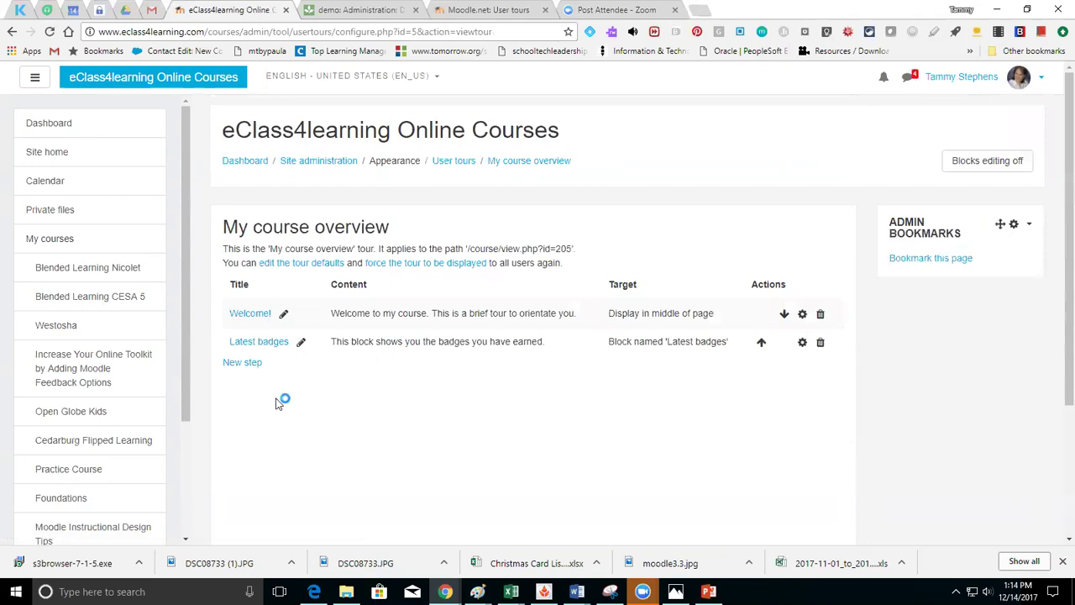
Add another step to the tour that targets the CSS selector "#instance-1223-header.card.title".
left_click(239, 368)
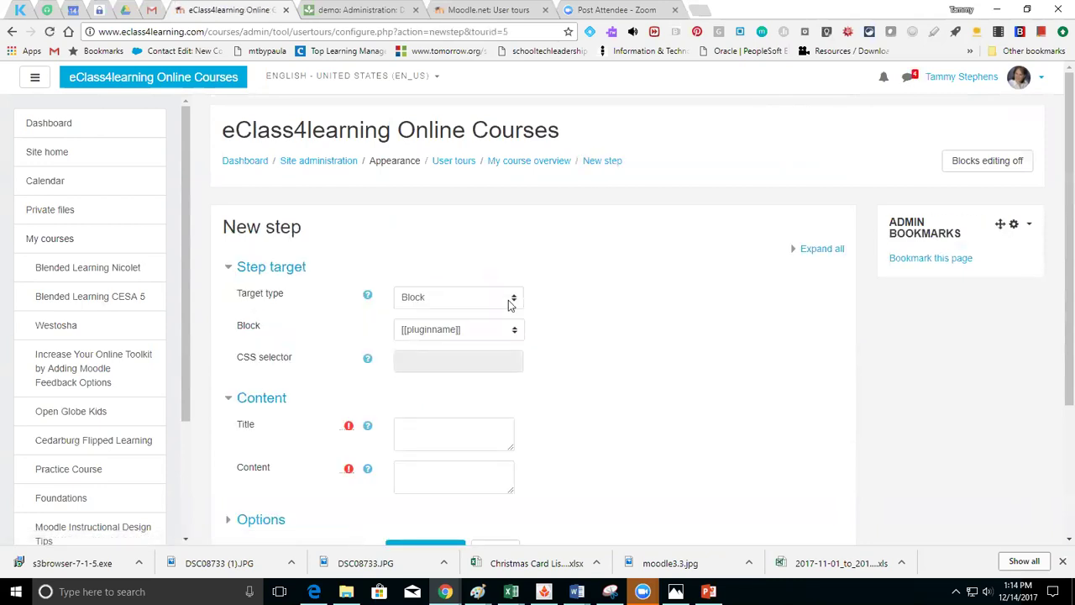
left_click(508, 300)
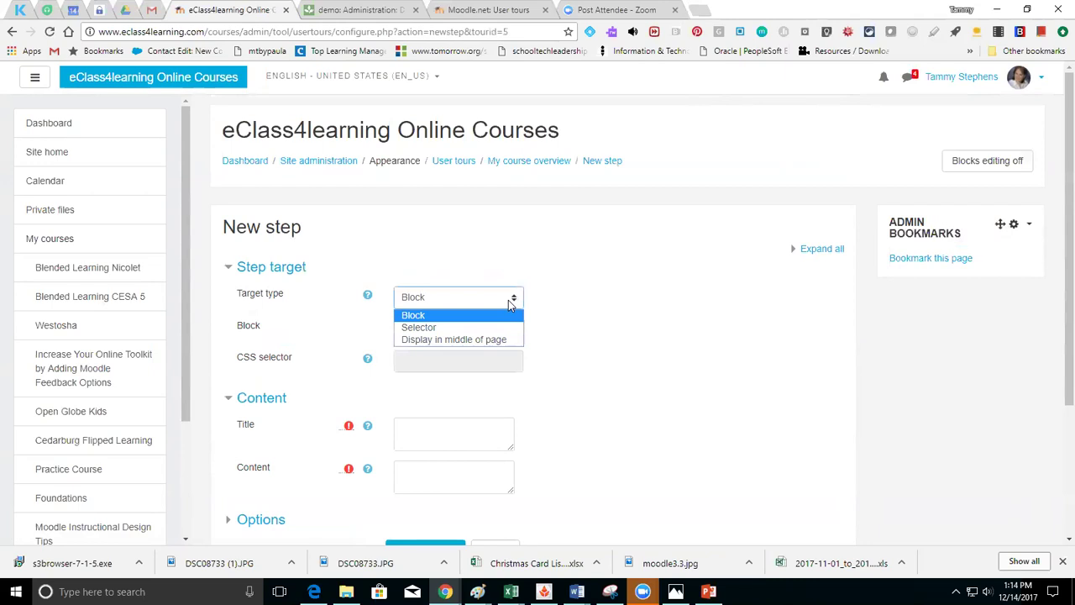
left_click(504, 326)
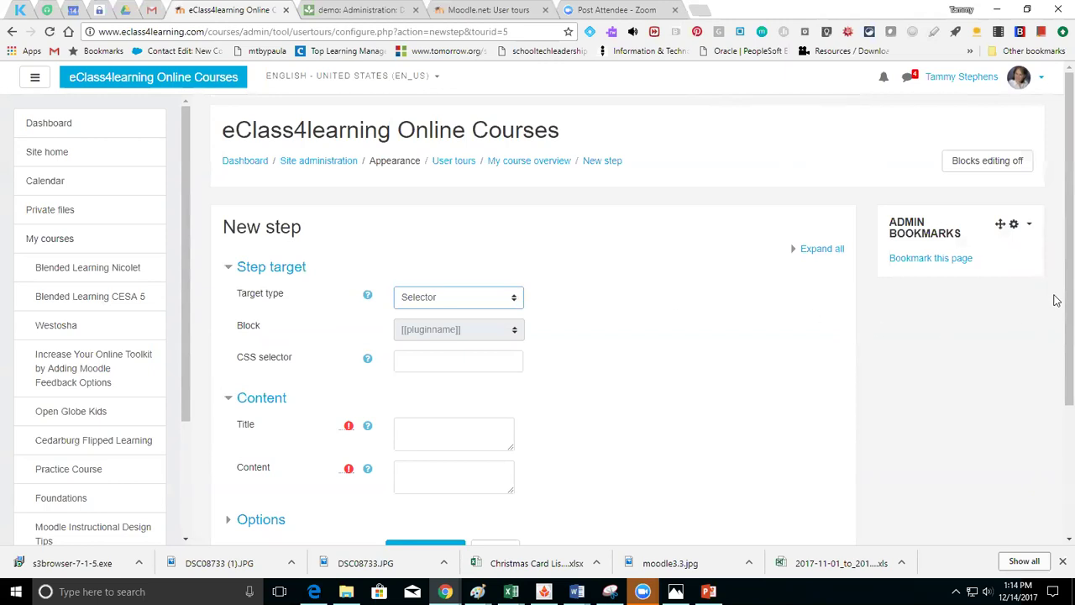
scroll(1055, 311, "down", 3)
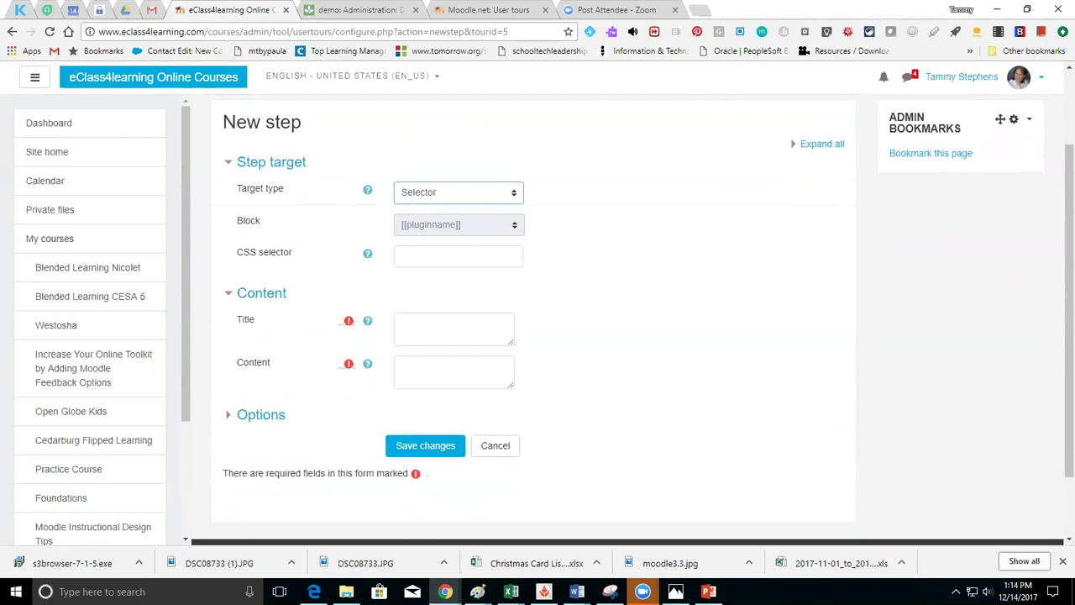
key("alt+Tab")
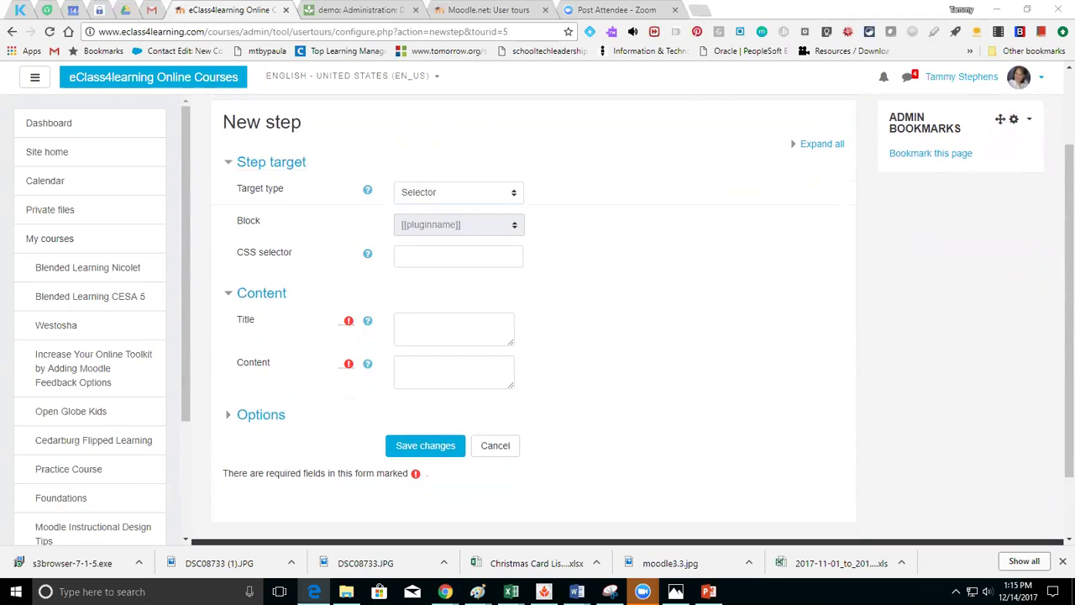
left_click(475, 259)
key("ctrl+v")
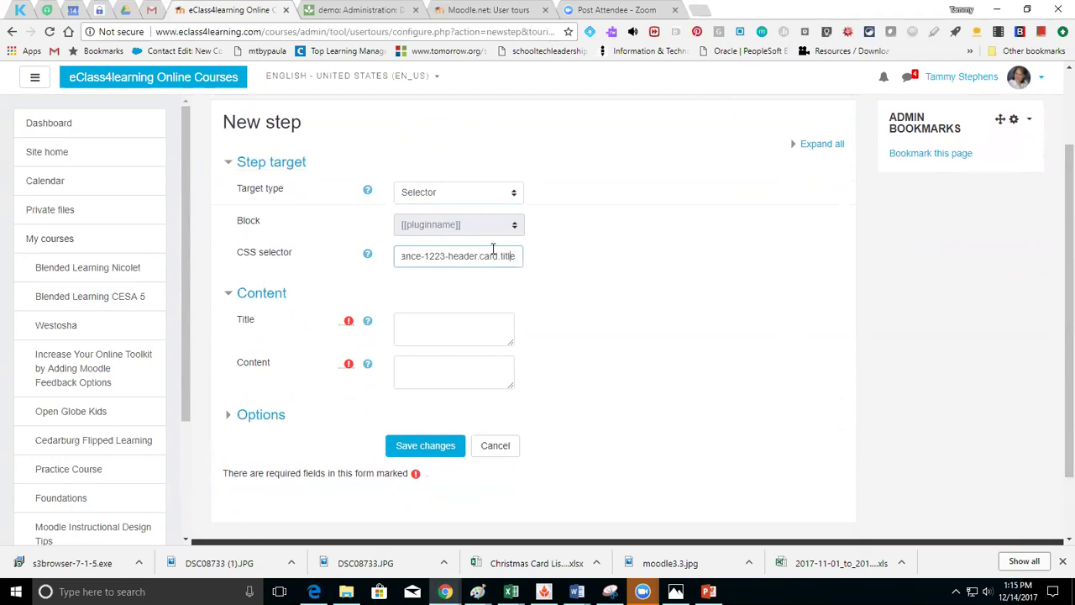
key("Home")
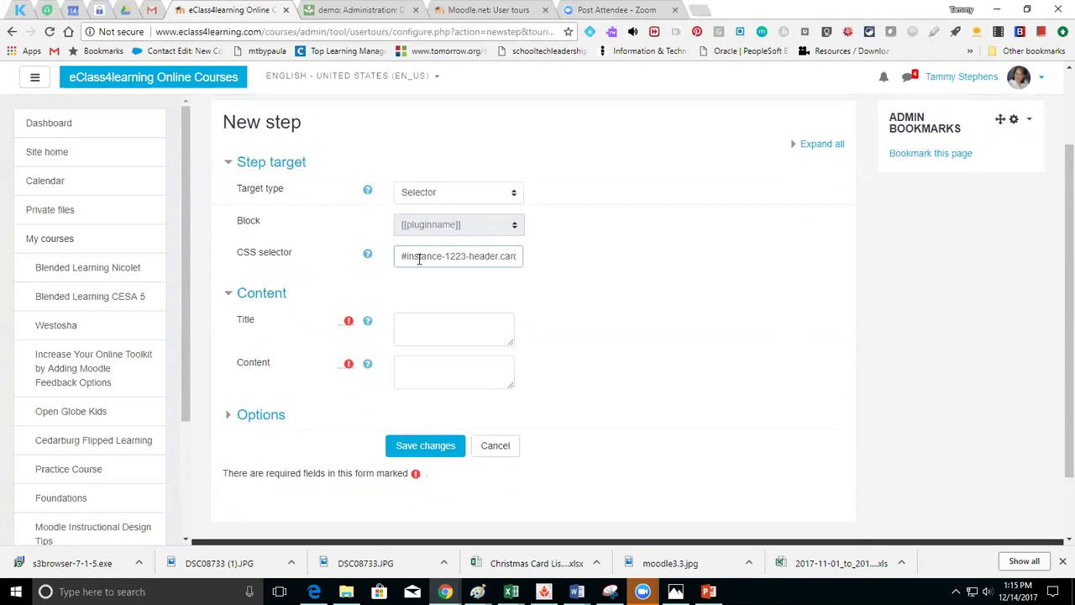
Title the step "Instructor Contact Info", enter the content "This has information about the instructor", and save it.
left_click(429, 328)
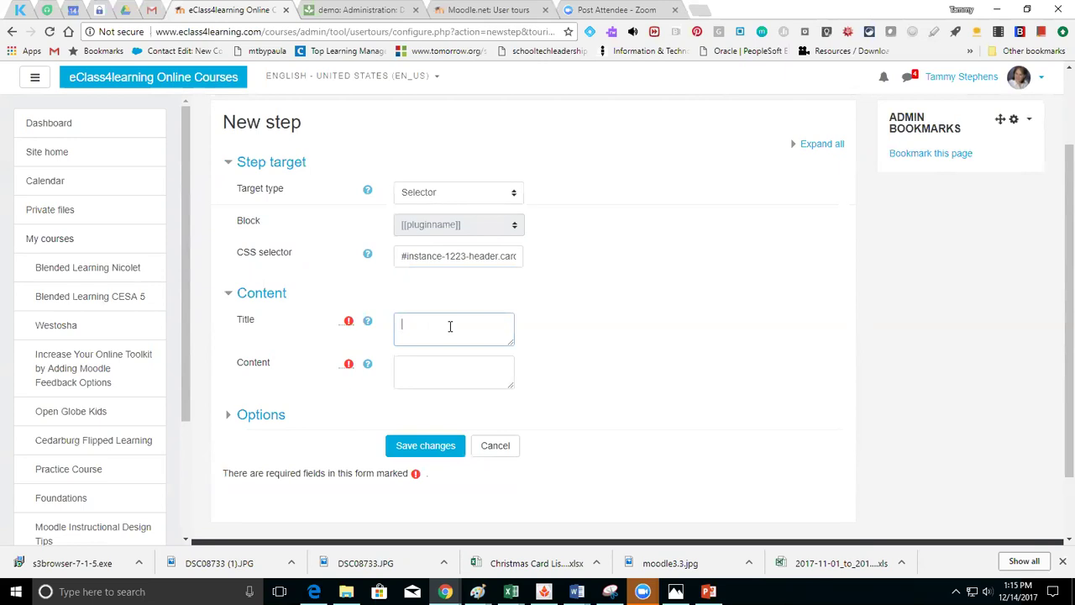
type("Instr")
key("BackSpace")
key("BackSpace")
key("BackSpace")
type("structor Contact Info")
left_click(427, 375)
type("This has")
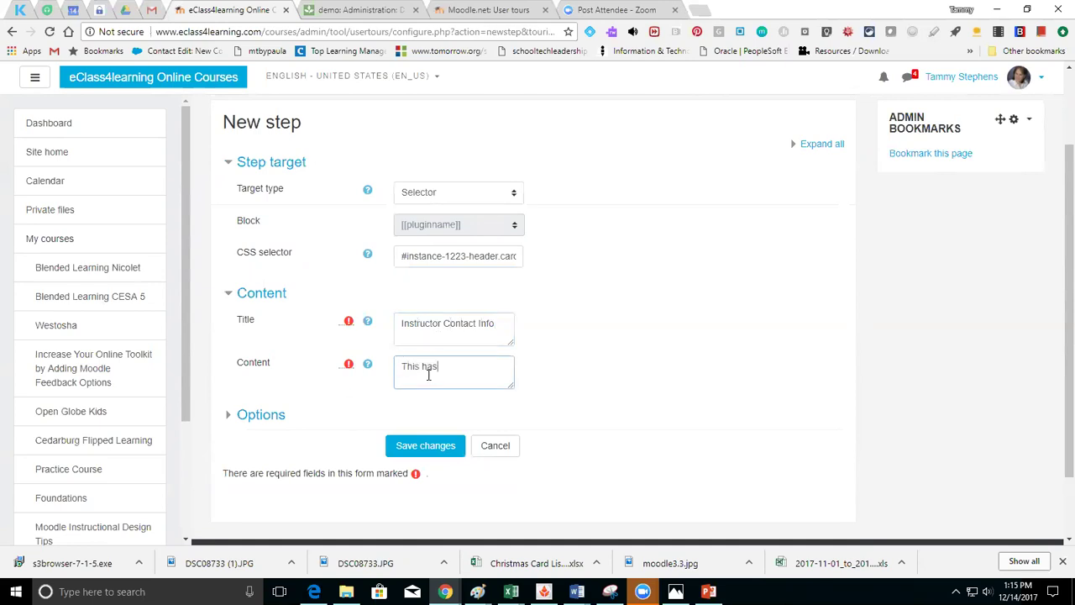
type(" information about the instructor")
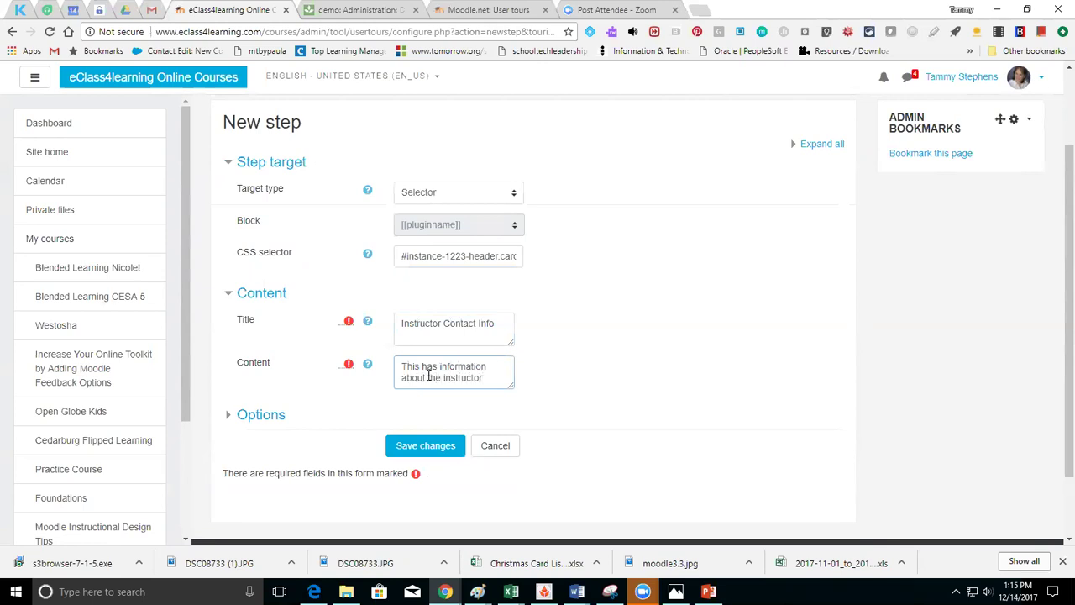
left_click(412, 448)
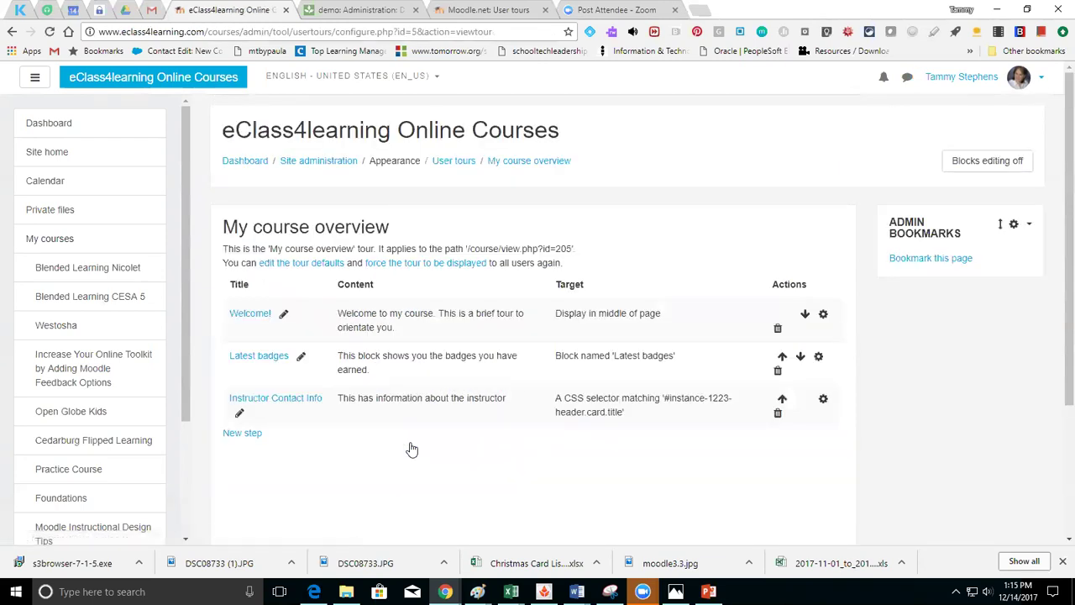
Return to the list of user tours, disable the "Boost - course view" tour and enable "My course overview".
left_click(451, 162)
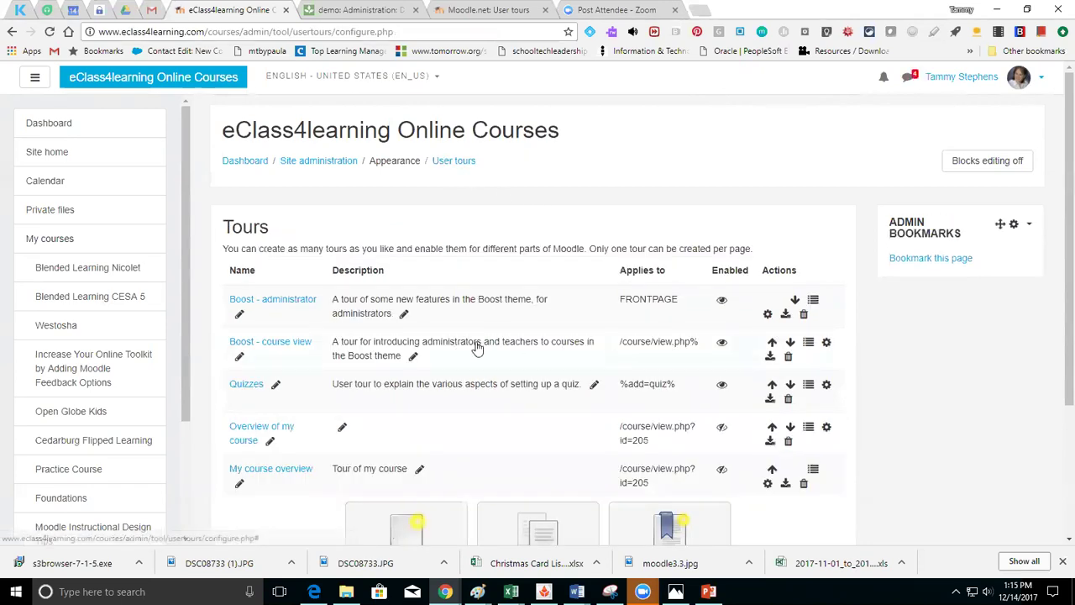
double_click(694, 341)
left_click(721, 472)
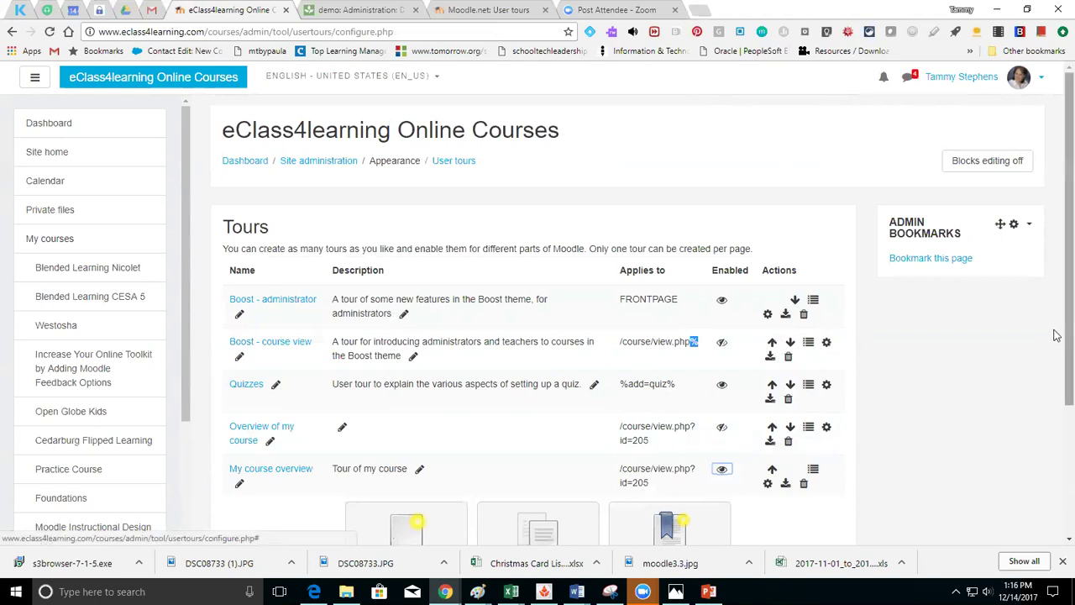
scroll(1066, 336, "down", 1)
left_click_drag(1069, 311, 1069, 288)
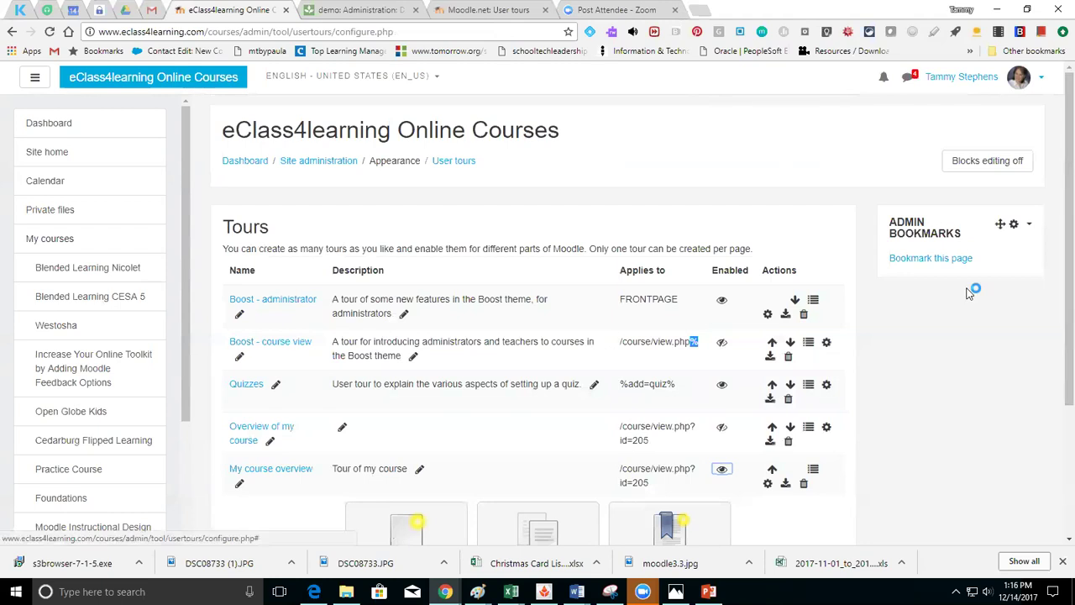
Open the course "Increase Your Online Toolkit by Adding Moodle Feedback Options" from the Dashboard.
left_click(34, 80)
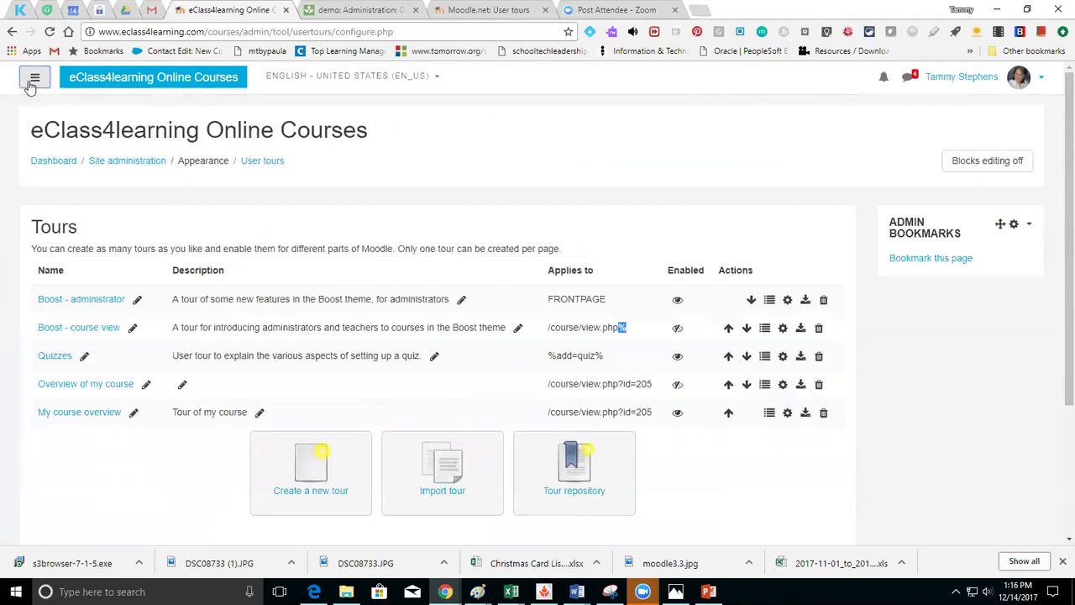
left_click(34, 79)
left_click(40, 125)
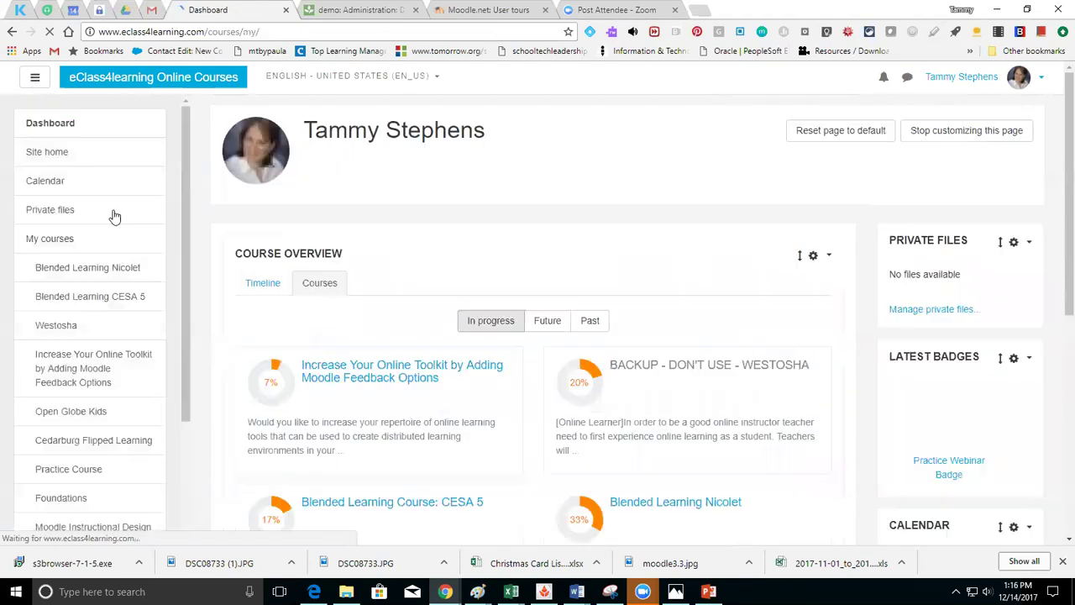
left_click(332, 371)
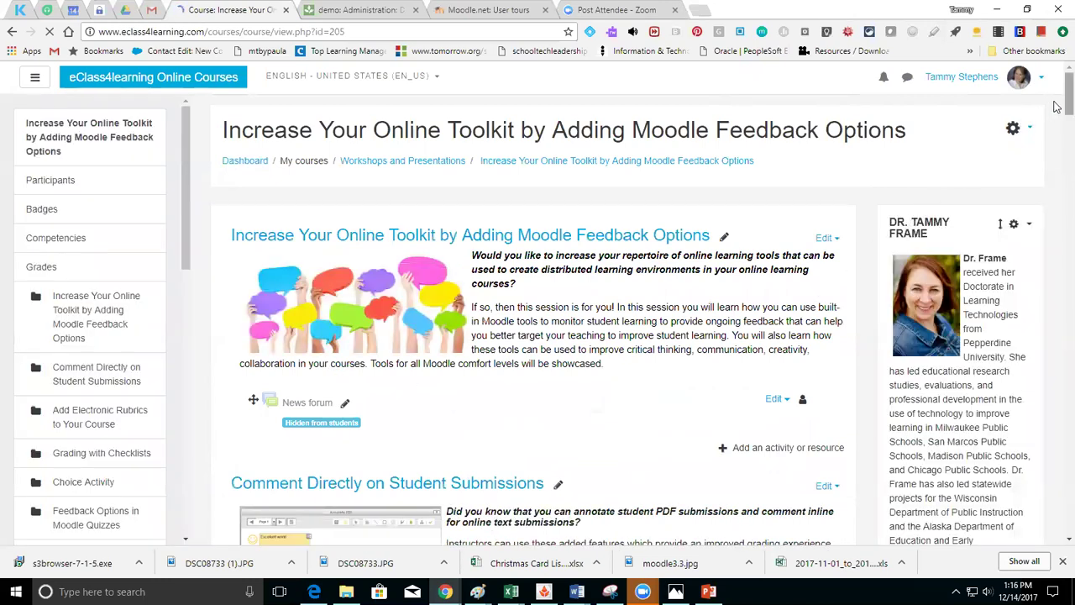
Advance the course tour from the welcome message to the Latest badges step and end the tour.
scroll(1056, 107, "down", 3)
left_click_drag(1069, 104, 1056, 148)
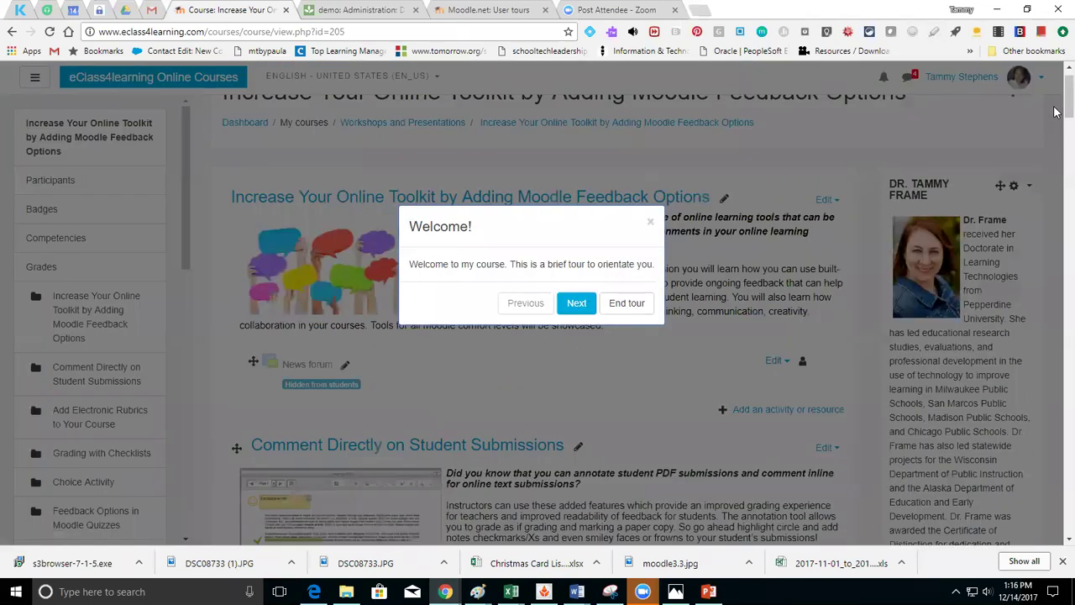
left_click(576, 303)
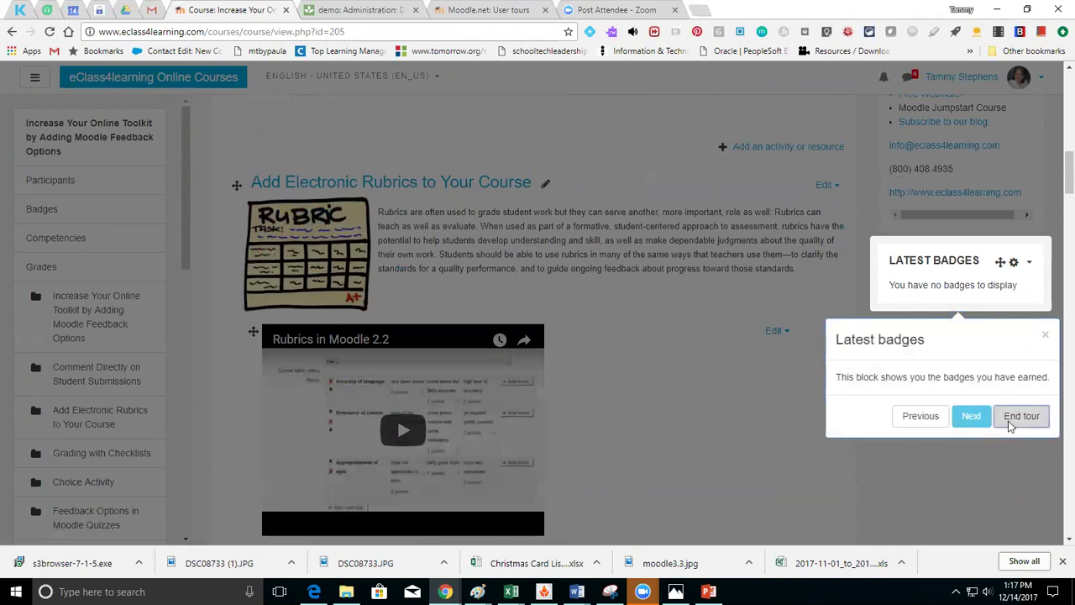
left_click(1010, 420)
Highlight the "/course/view.php?id=205" part of the course's web address.
left_click_drag(1057, 171, 1057, 50)
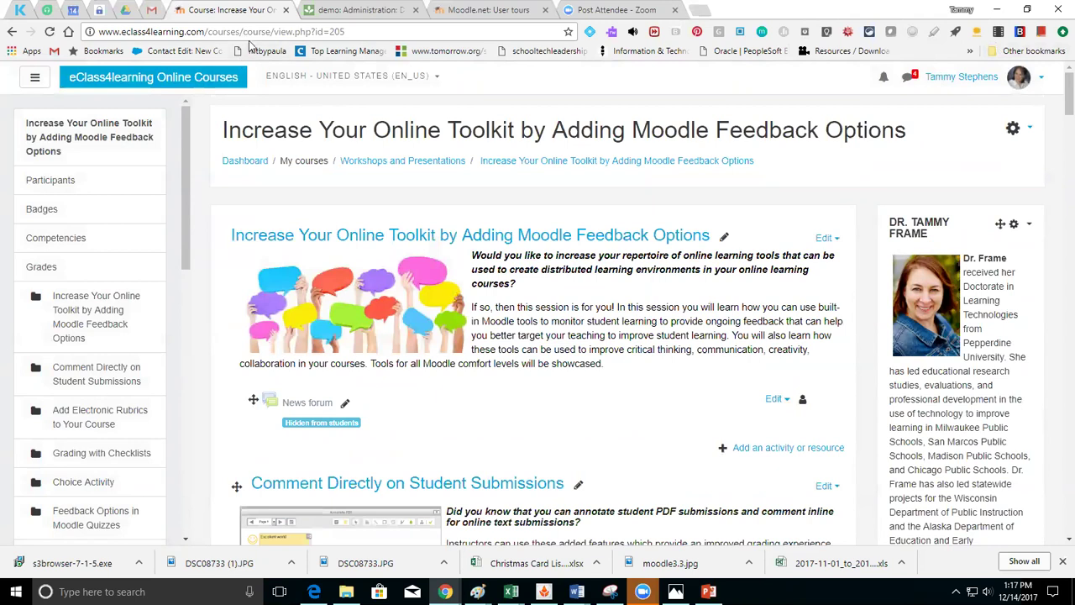
left_click_drag(244, 31, 287, 33)
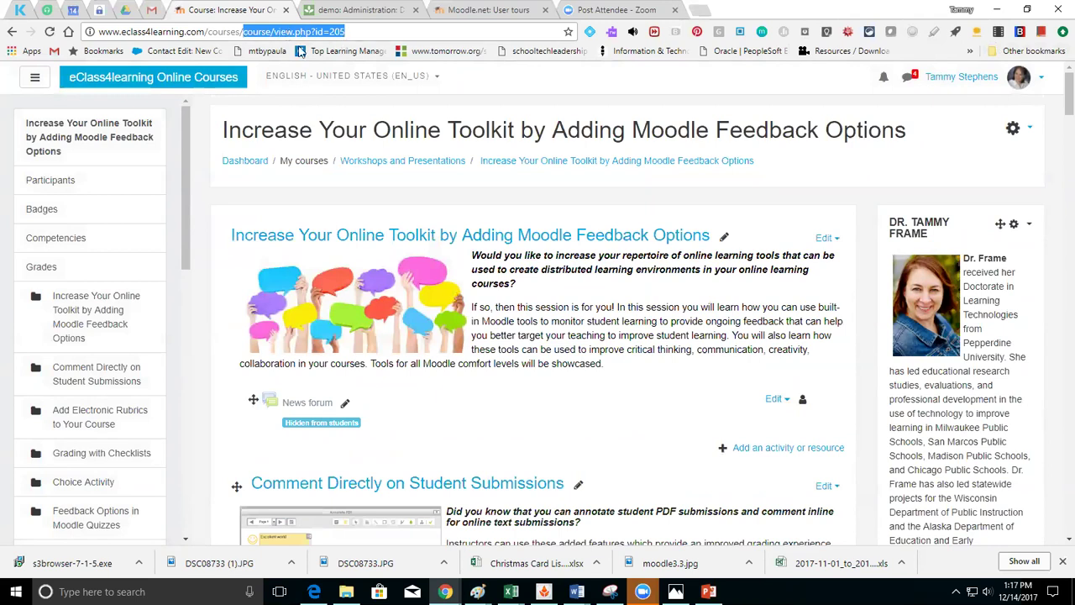
left_click(239, 31)
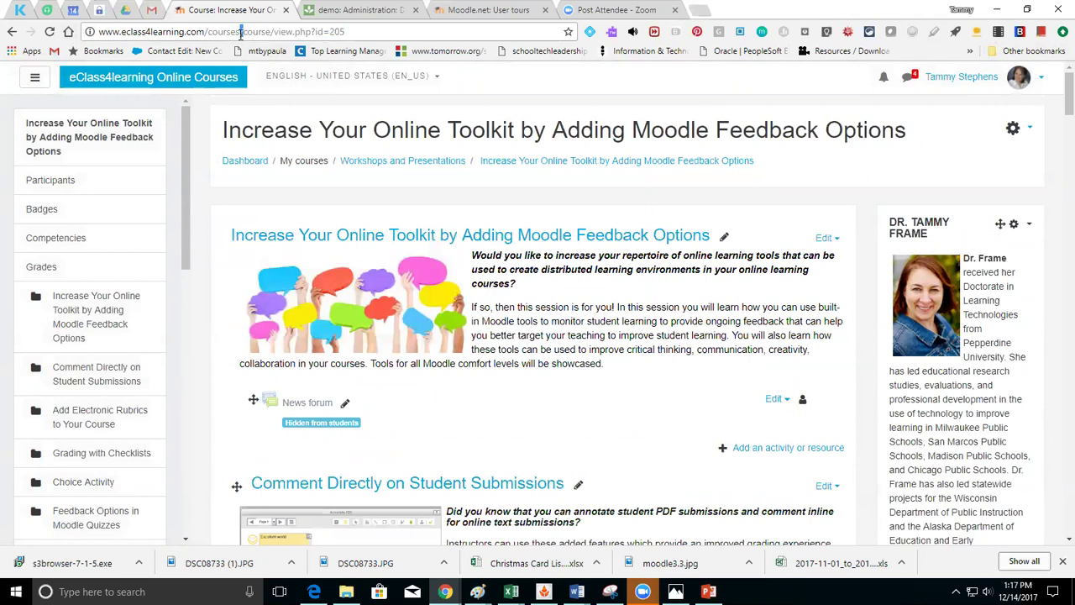
left_click_drag(240, 31, 344, 40)
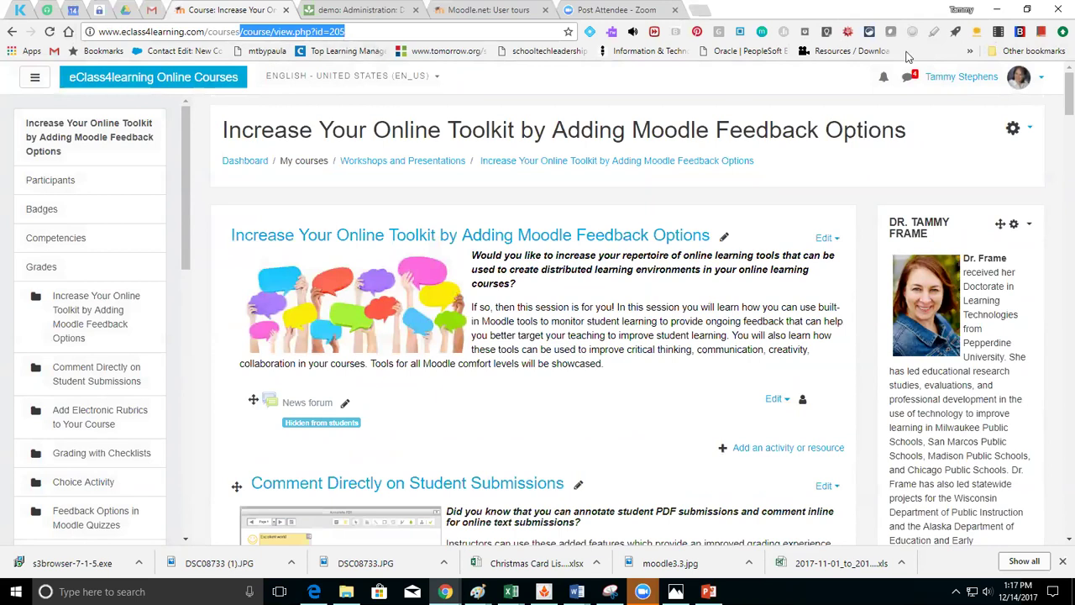
Inspect the heading of the instructor's biography block to show its HTML id and class.
left_click_drag(1067, 98, 1059, 106)
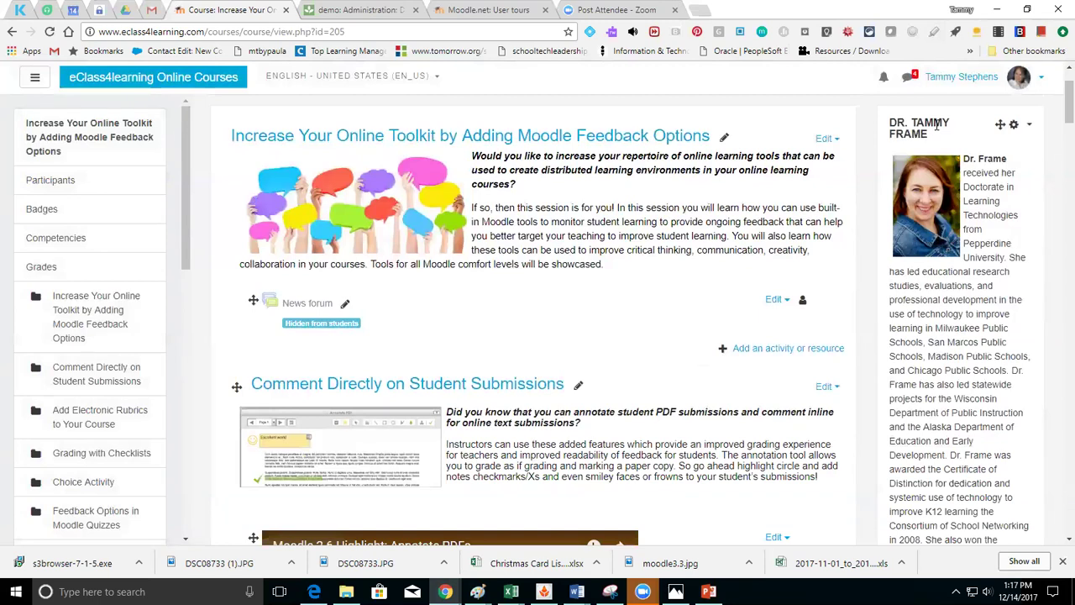
right_click(937, 124)
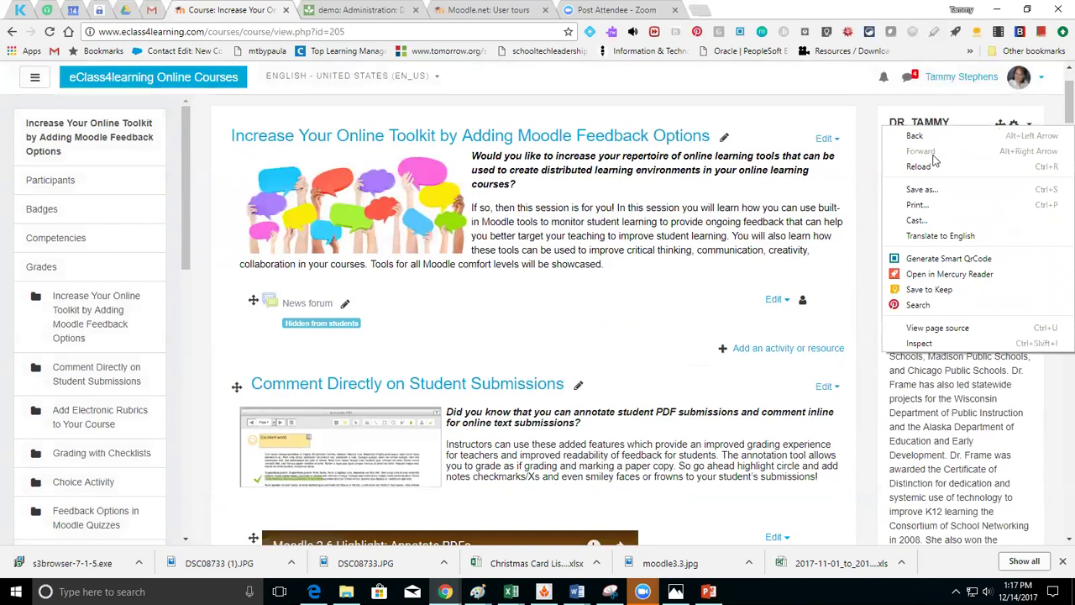
left_click(919, 344)
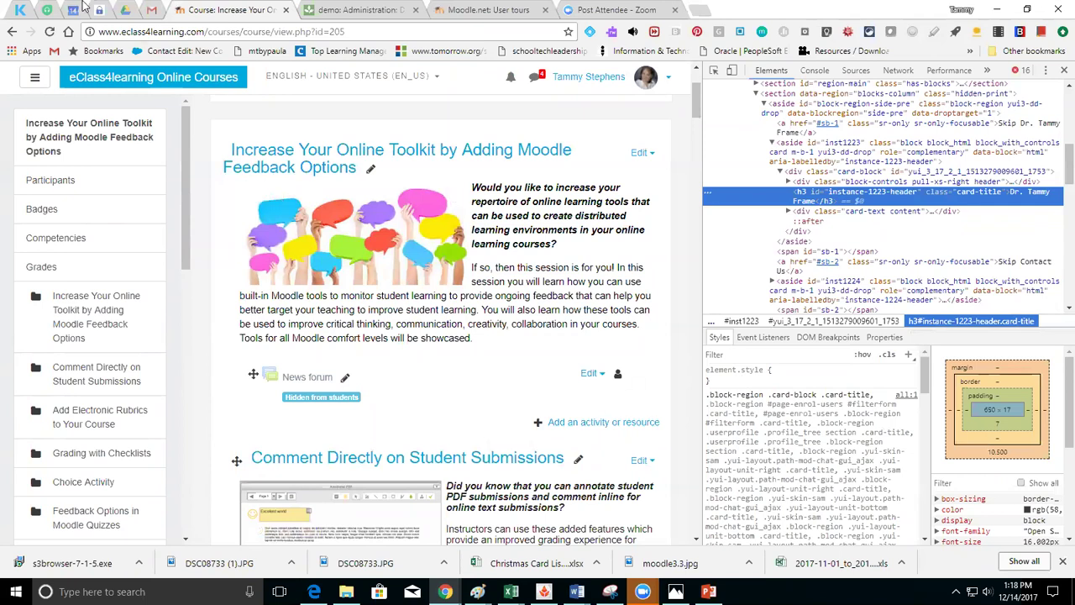
Go to the Appearance settings in Site administration, close the developer tools, and open the User tours page.
left_click(29, 81)
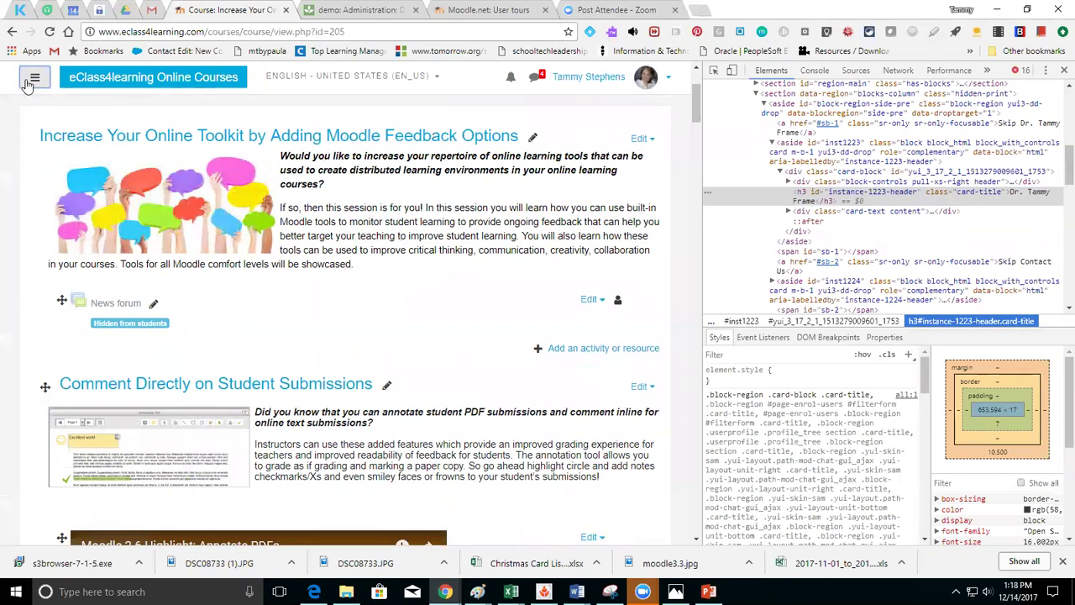
left_click(29, 84)
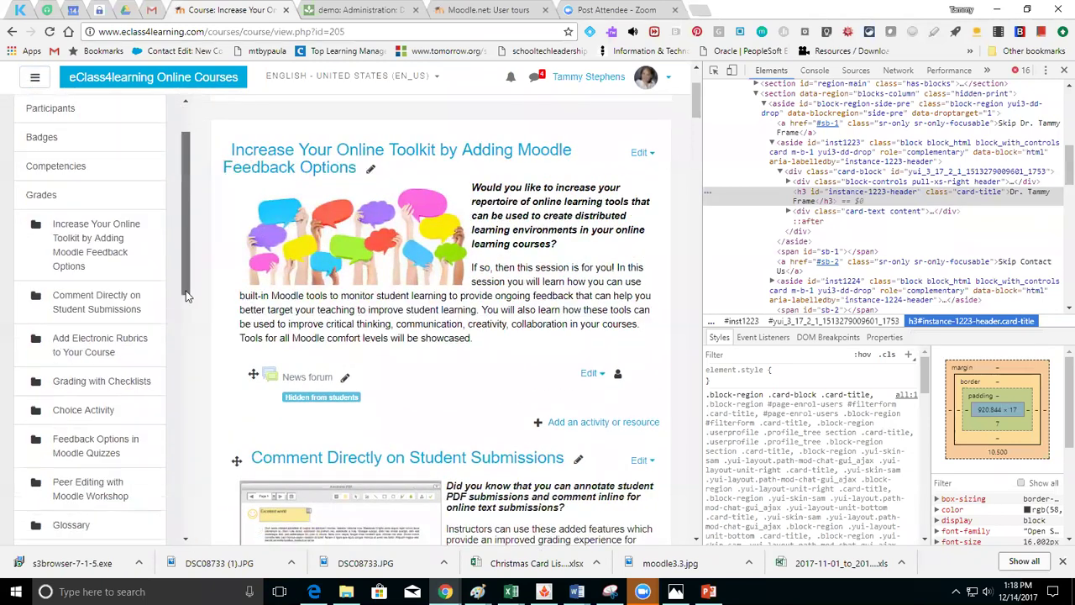
left_click_drag(188, 295, 225, 504)
left_click(55, 477)
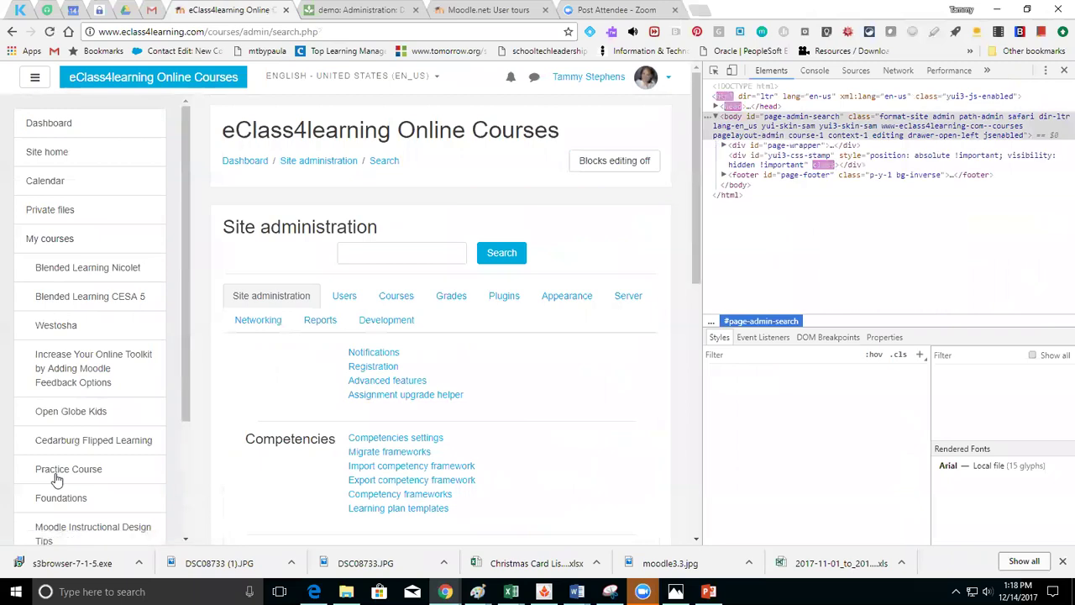
left_click(562, 297)
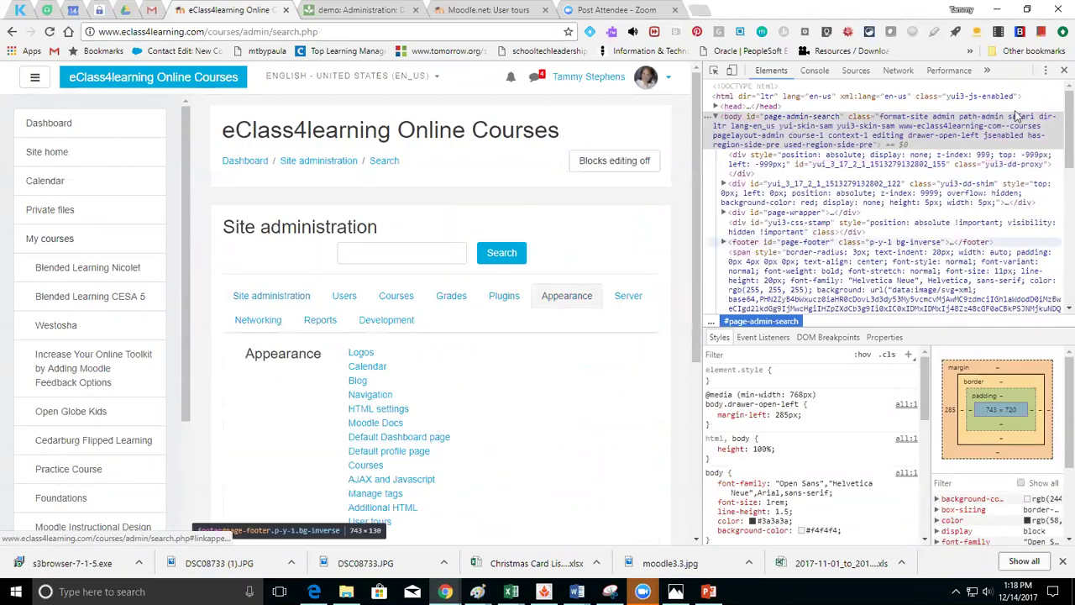
left_click(1061, 70)
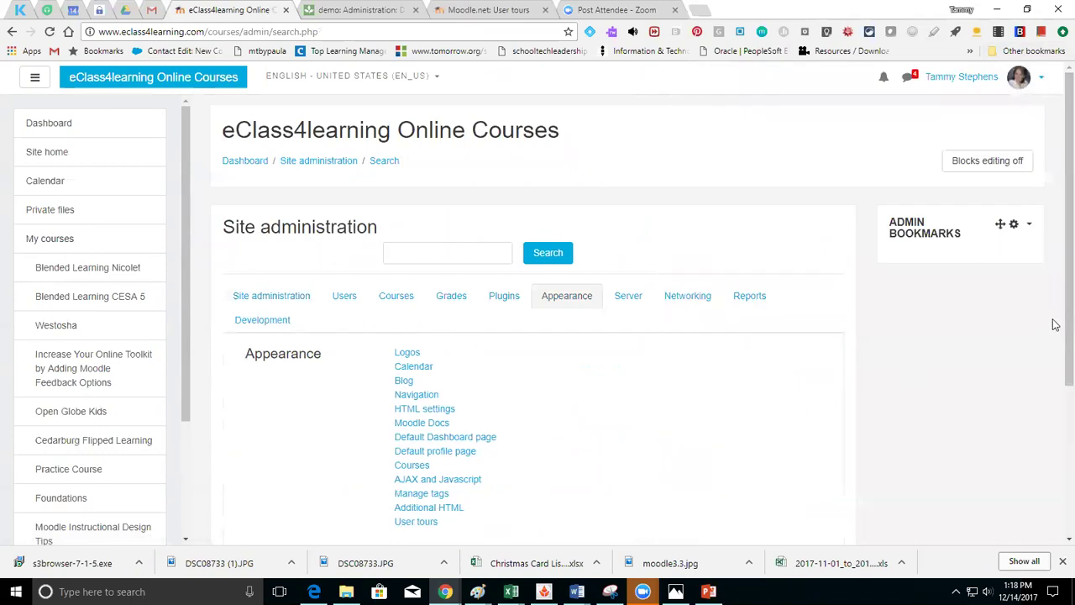
scroll(1053, 327, "down", 2)
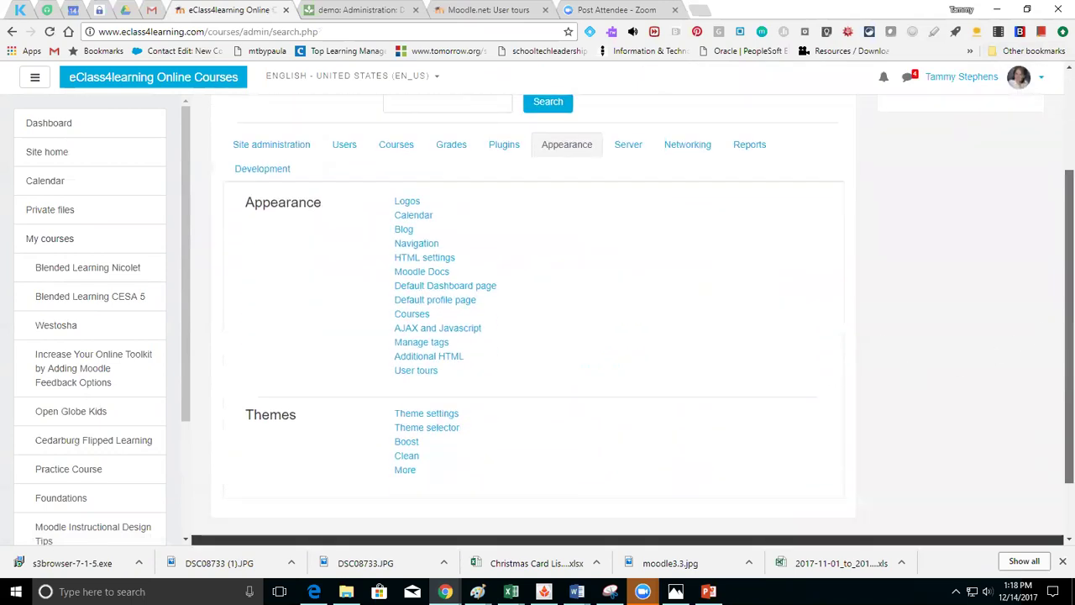
left_click(401, 374)
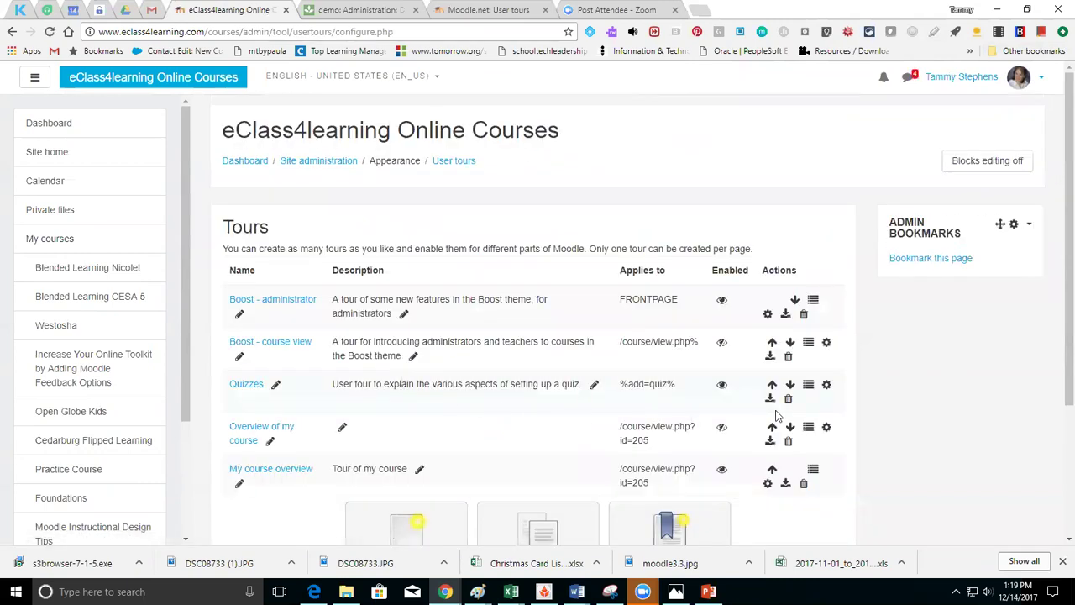
Review the settings and filters of the "Overview of my course" tour, and open its list of steps from the tours overview.
left_click(827, 429)
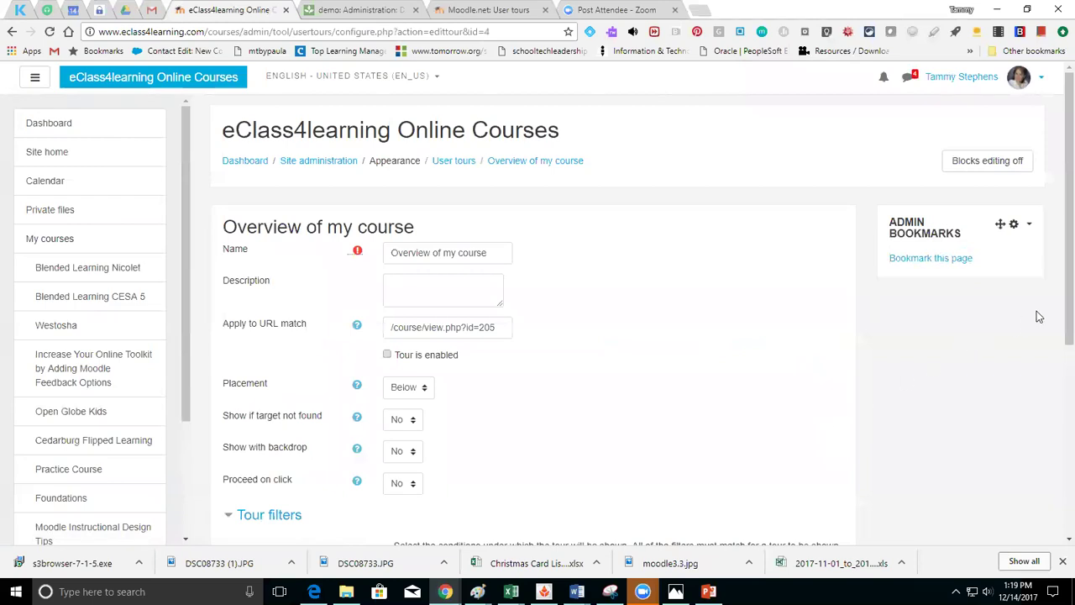
left_click_drag(1069, 284, 1069, 420)
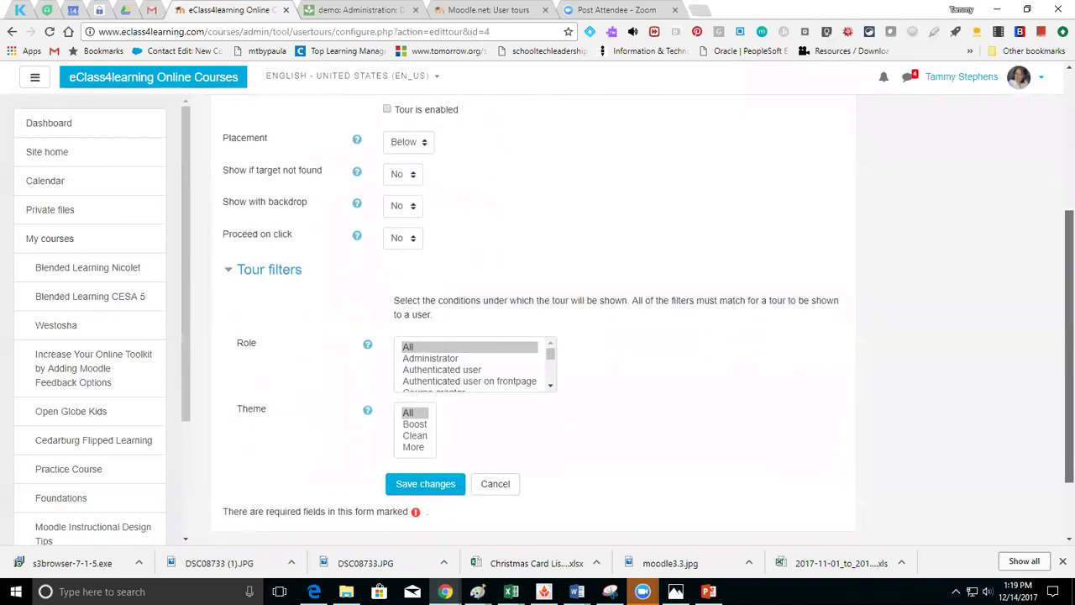
left_click_drag(1068, 420, 1068, 331)
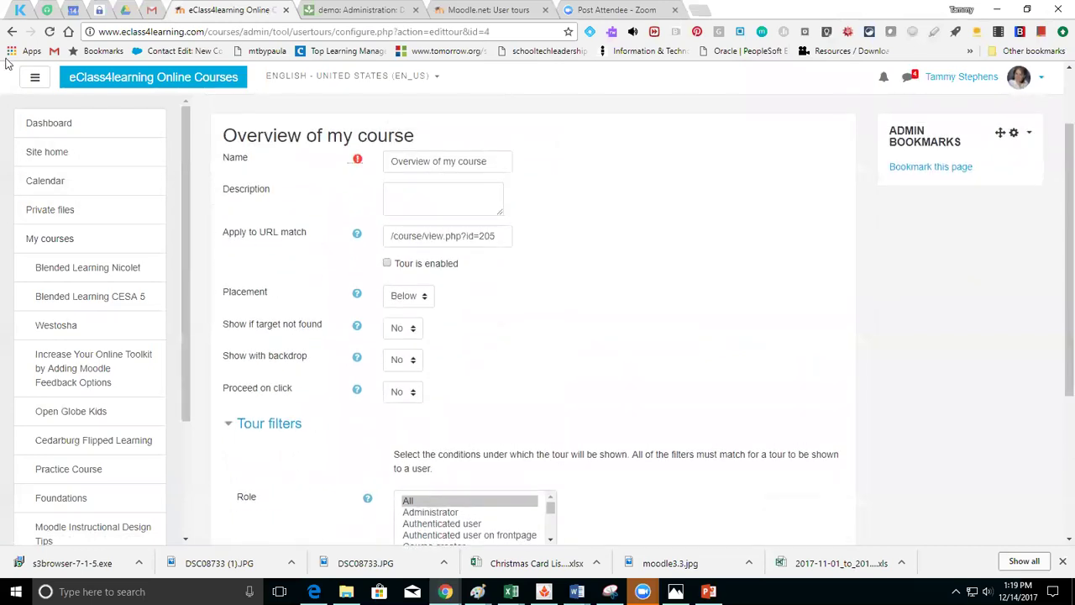
left_click(12, 31)
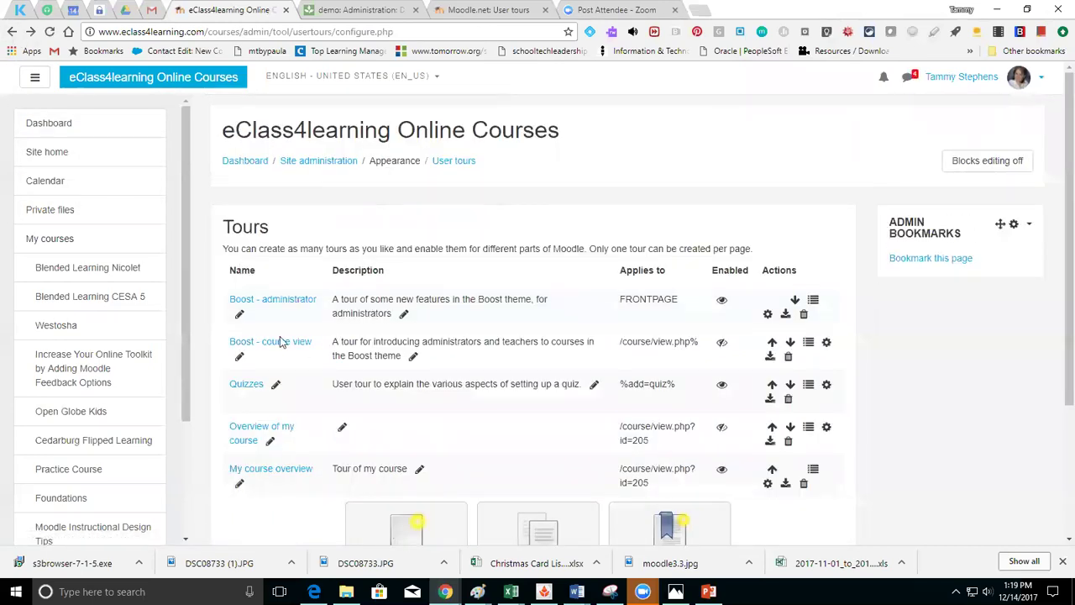
left_click(280, 430)
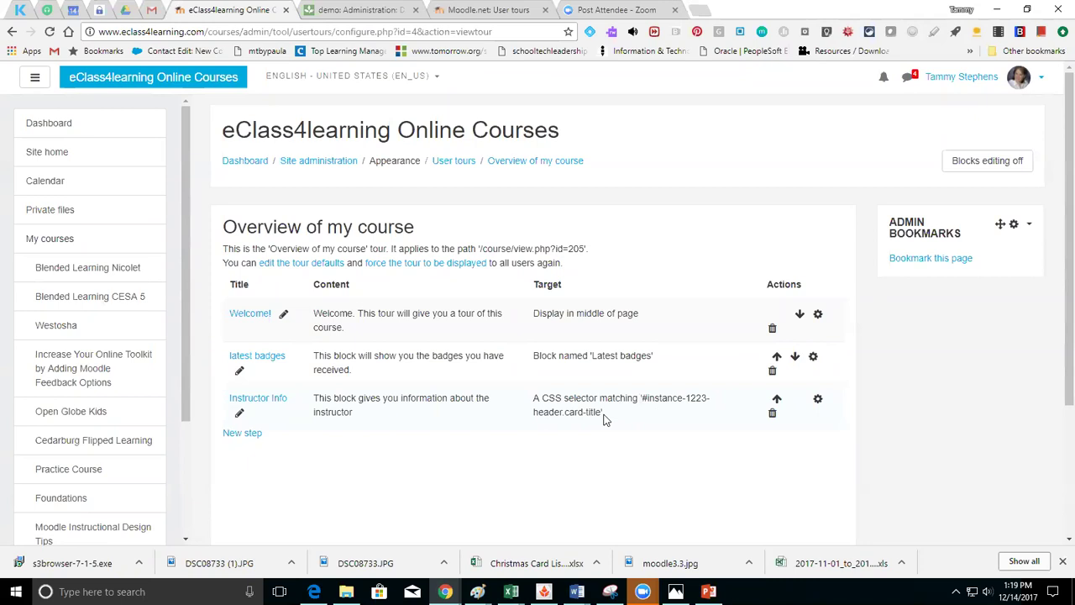
mouse_move(642, 591)
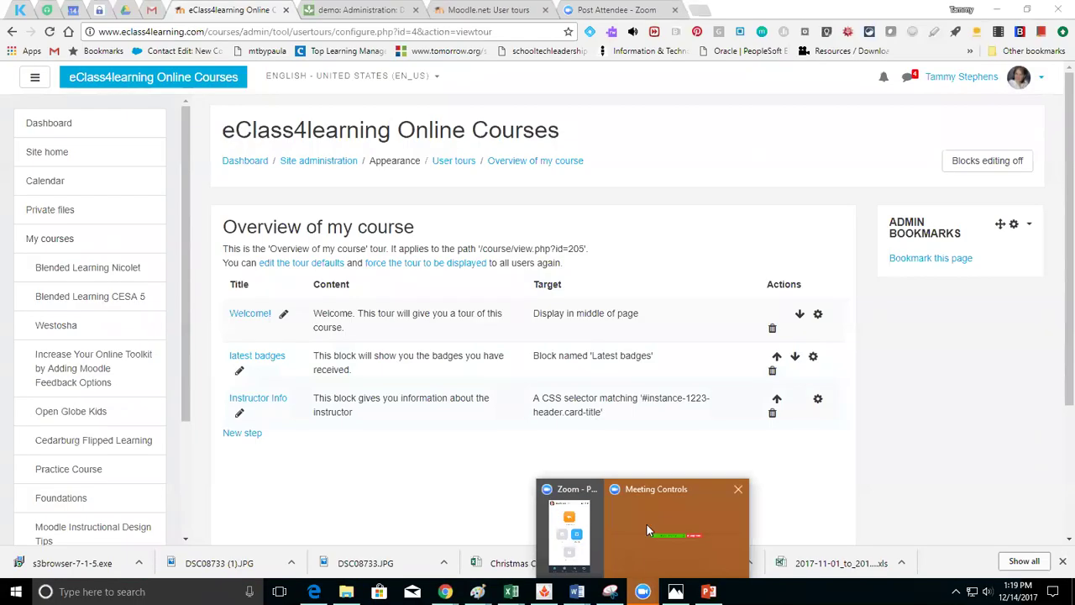
mouse_move(655, 547)
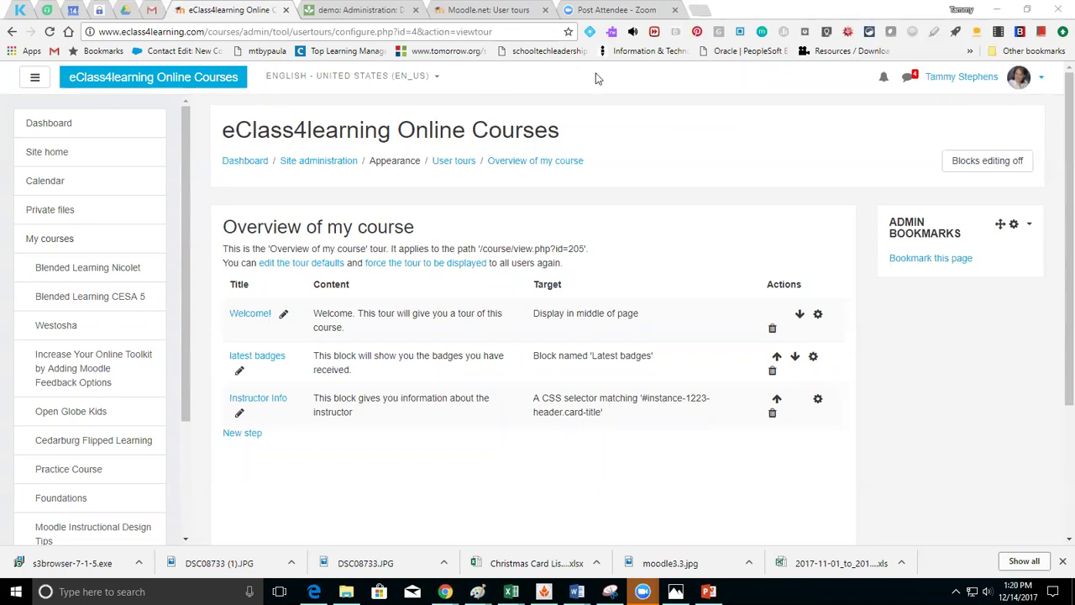
left_click(701, 10)
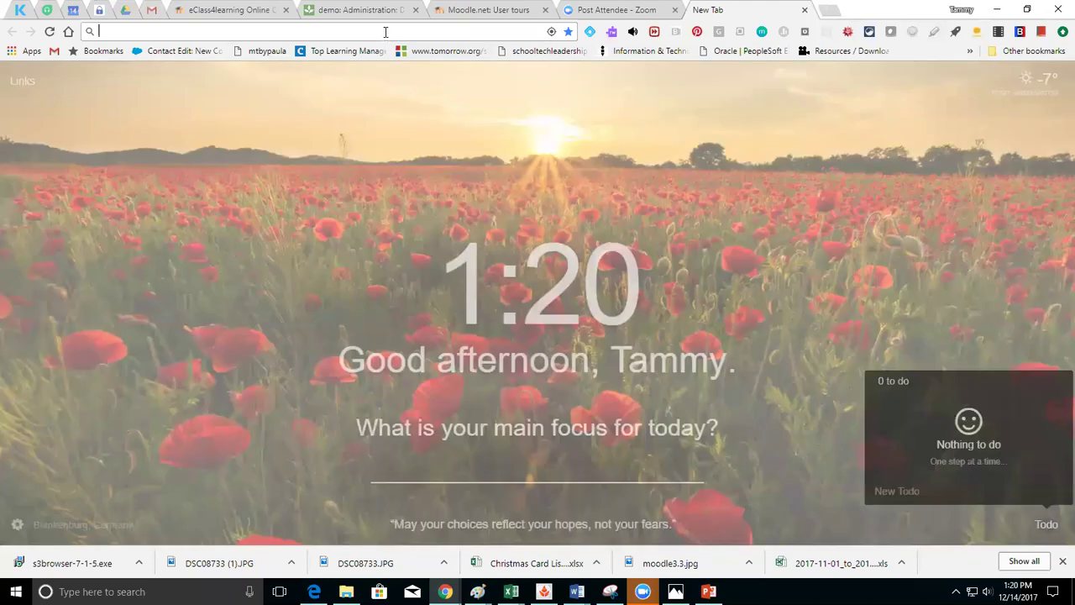
type("www.")
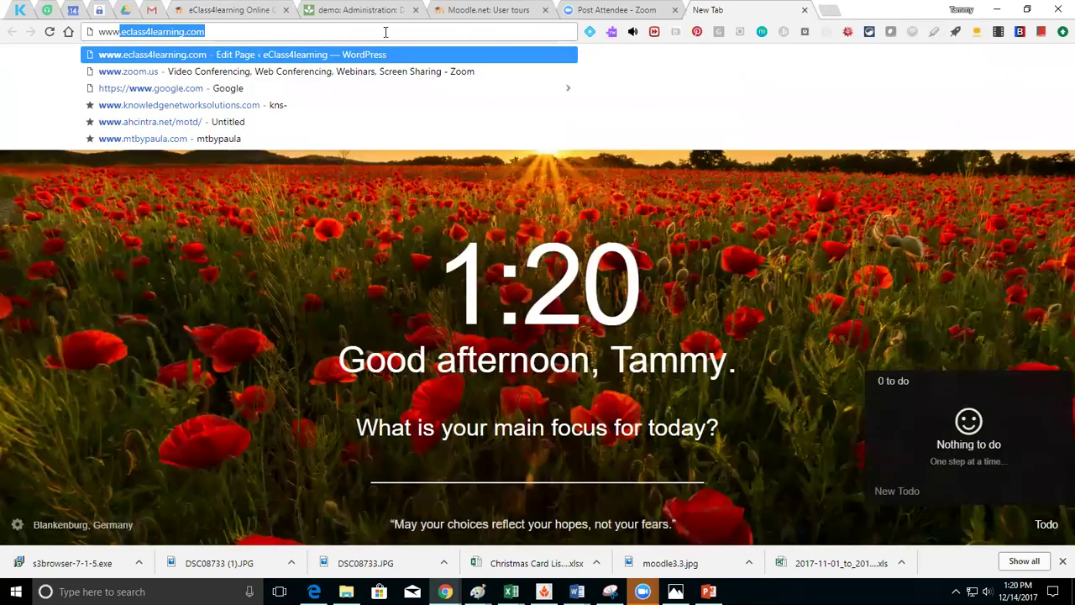
key("Return")
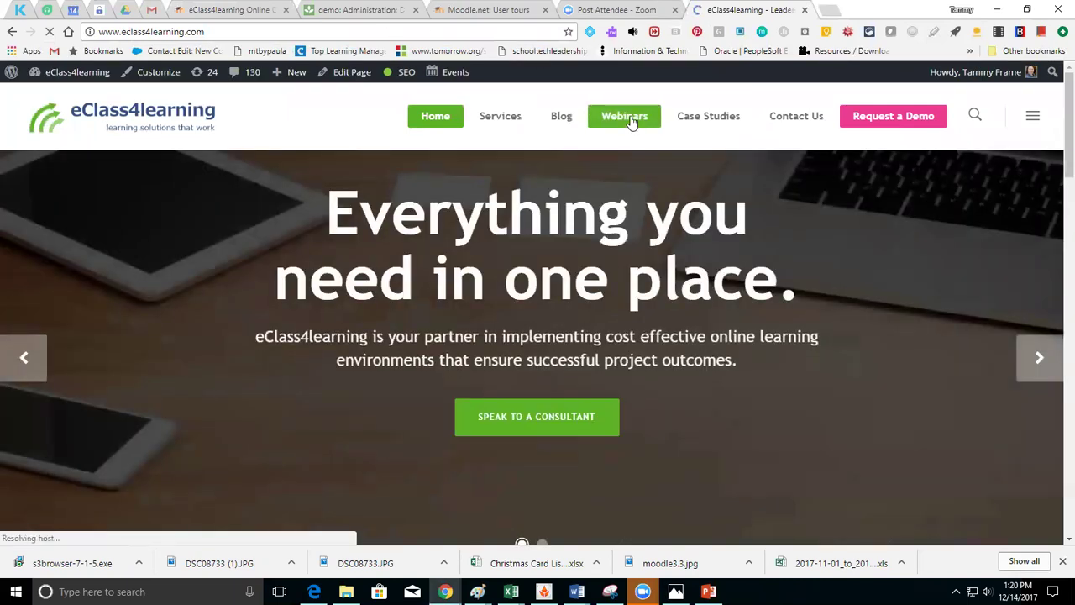
left_click(632, 122)
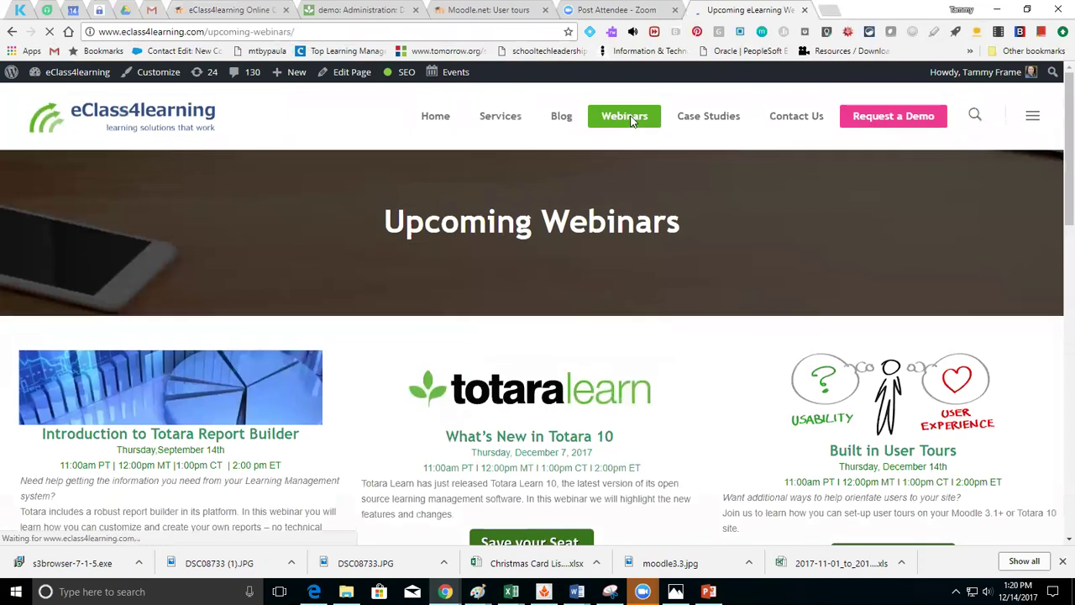
left_click_drag(1069, 157, 1070, 329)
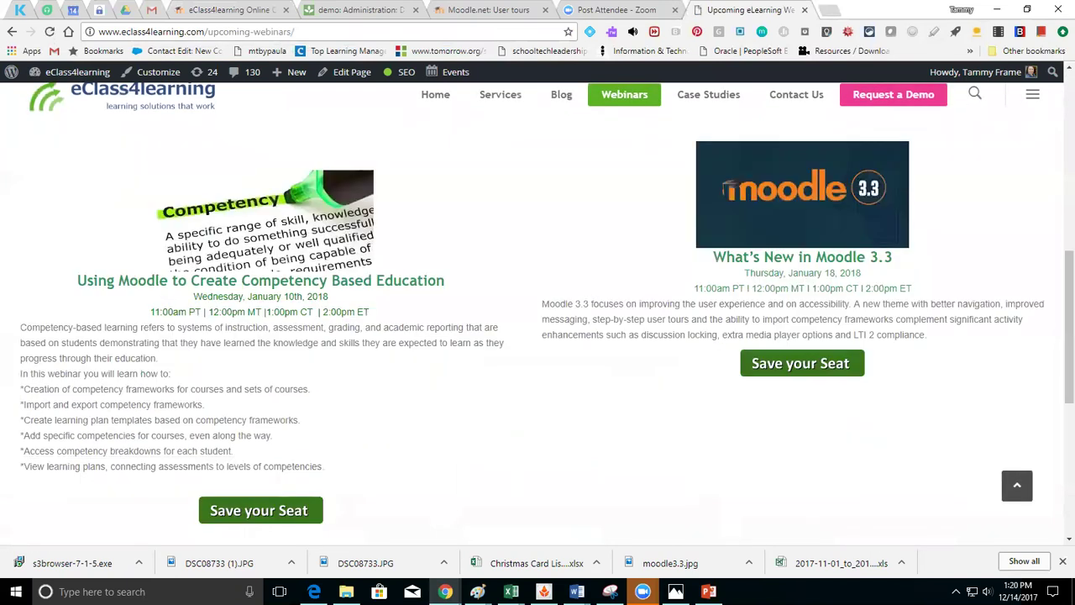